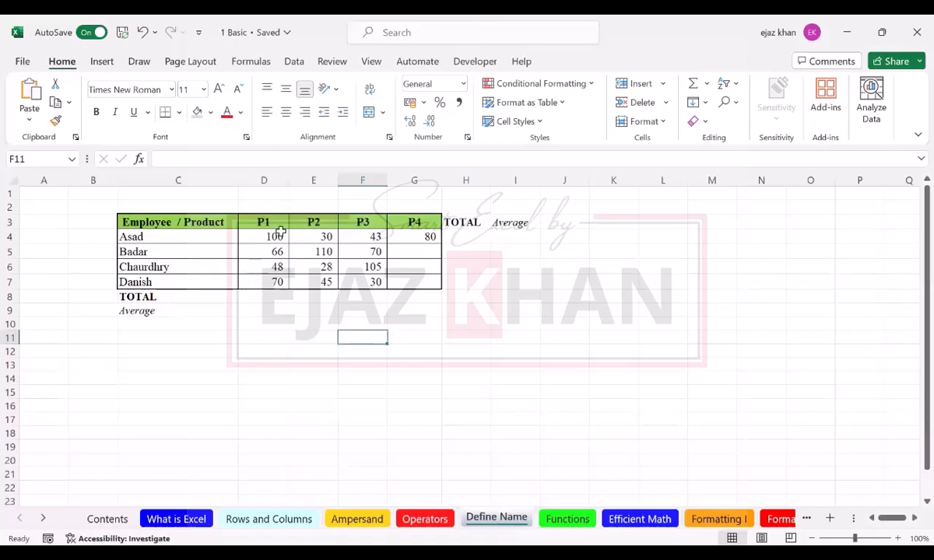
Step: Name the P1 values in D4:D7 as the range Product1
left_click_drag(272, 237, 275, 280)
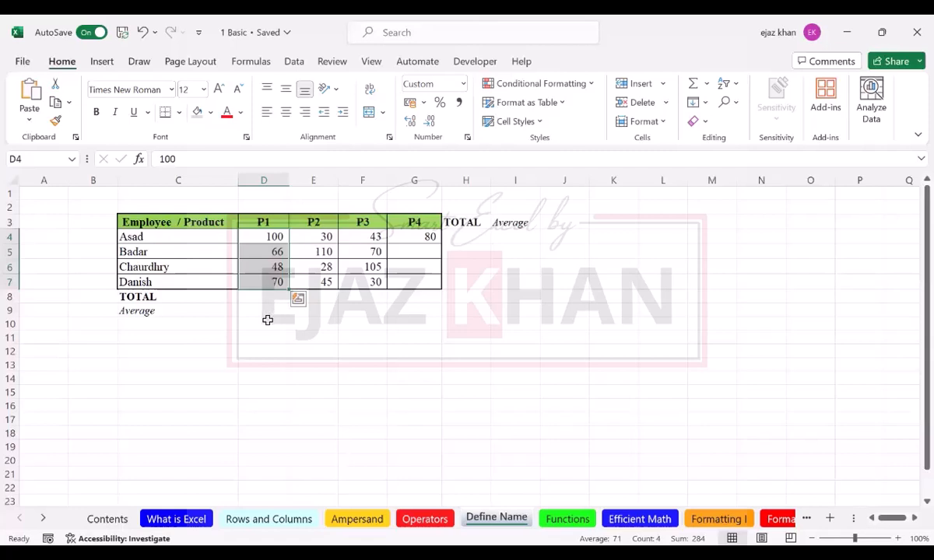
left_click_drag(262, 237, 270, 276)
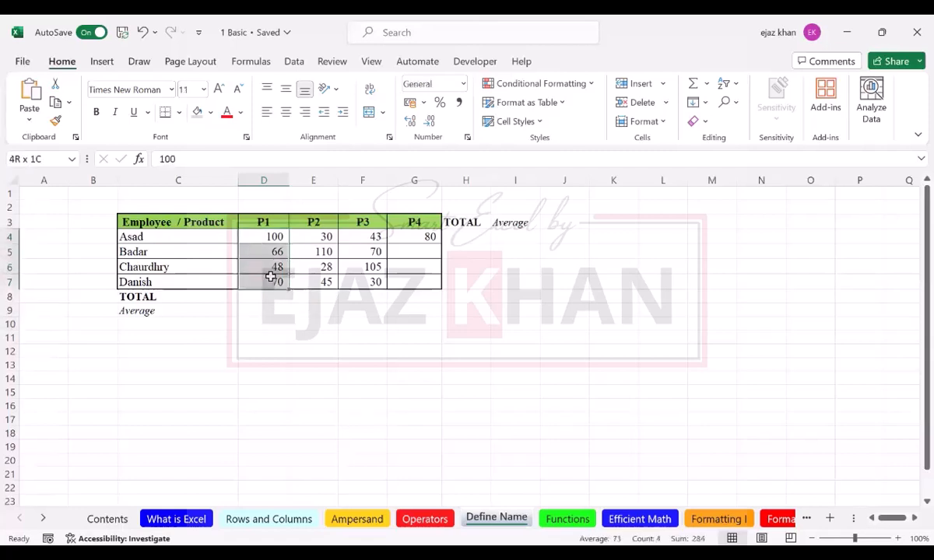
key("ctrl+v")
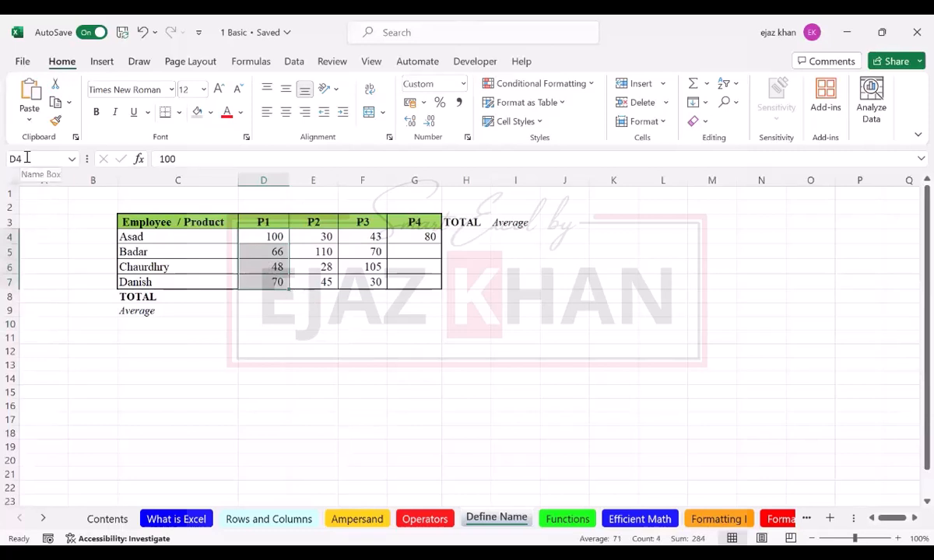
left_click(27, 158)
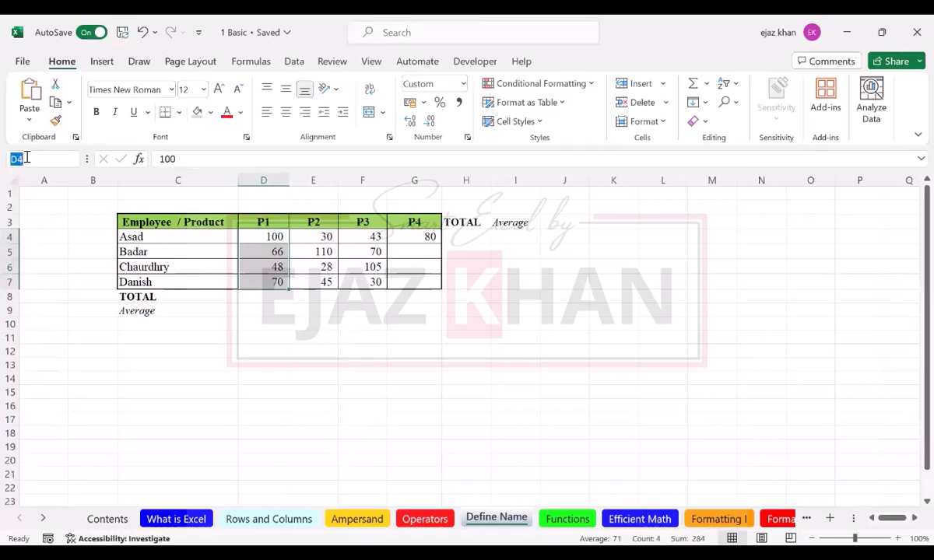
type("Product1")
key("Escape")
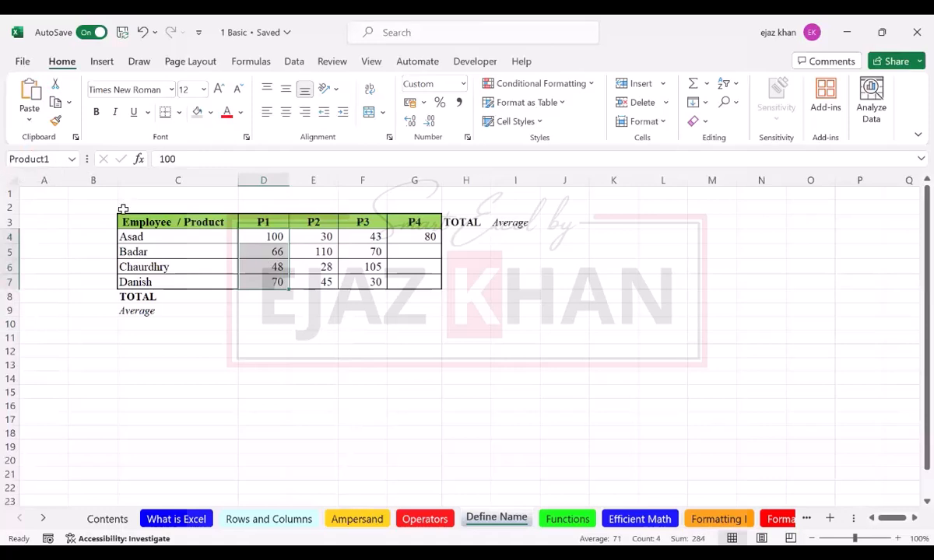
Step: Start a SUM formula in cell D8 of the TOTAL row under P1
left_click_drag(253, 237, 256, 290)
left_click(245, 297)
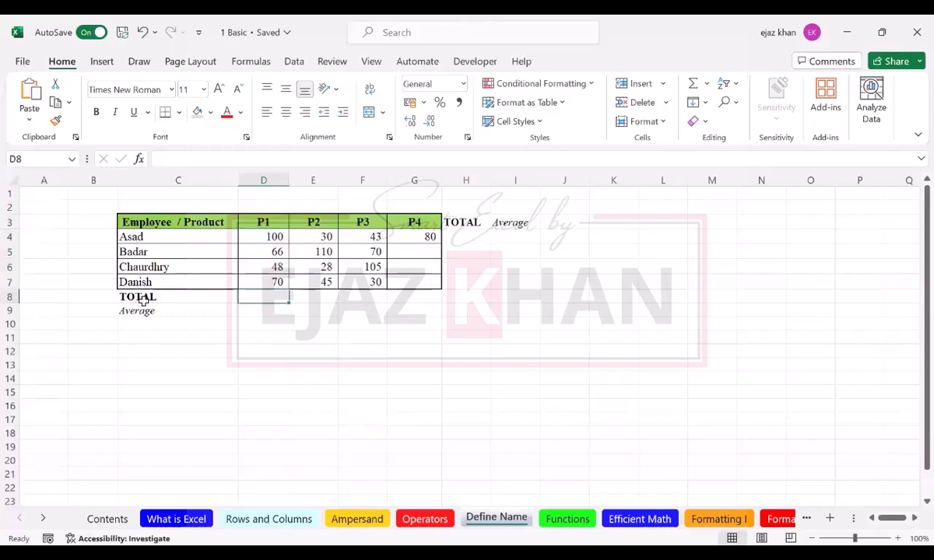
type("=")
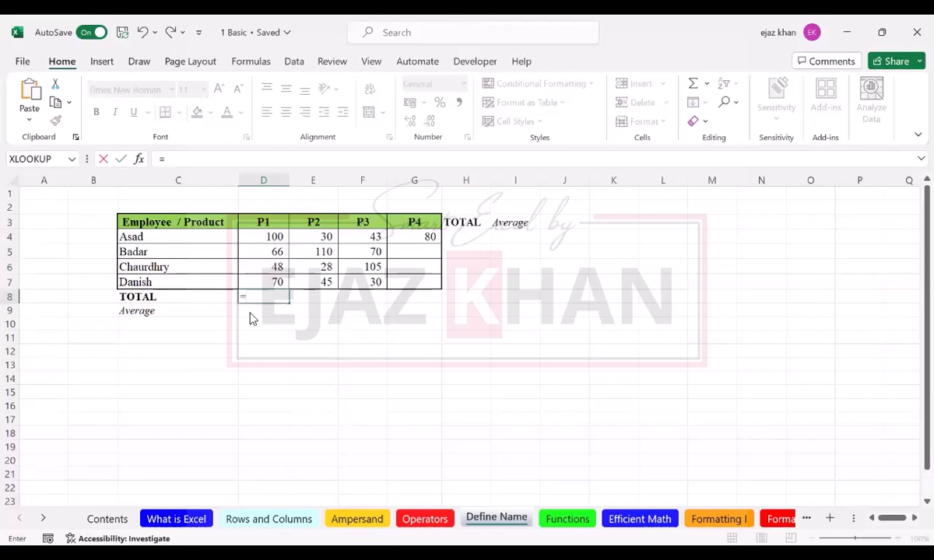
type("sum")
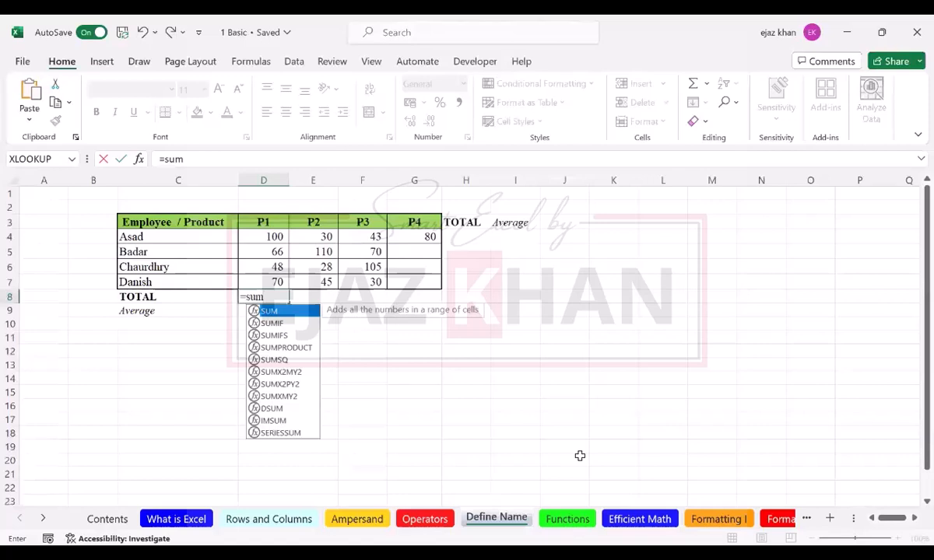
key("BackSpace")
key("BackSpace")
key("BackSpace")
type("s")
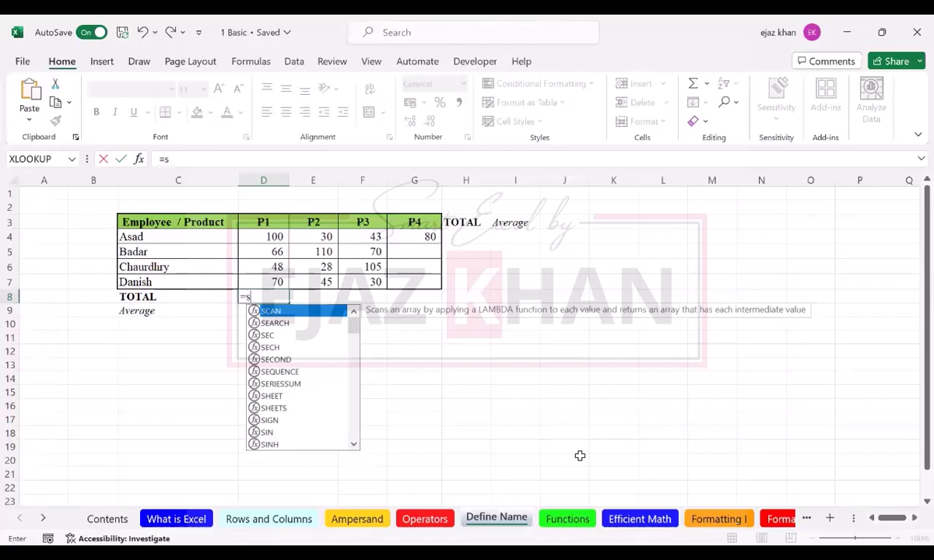
type("u")
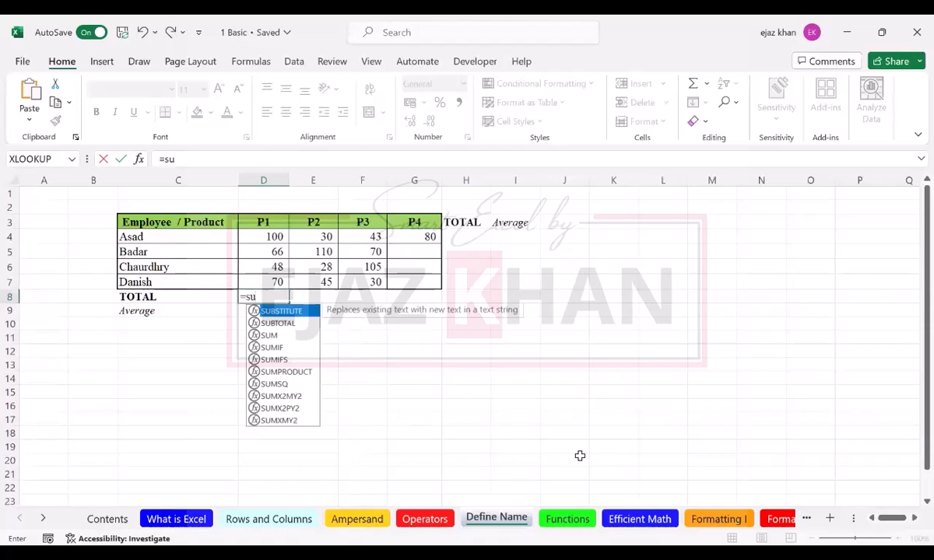
type("m")
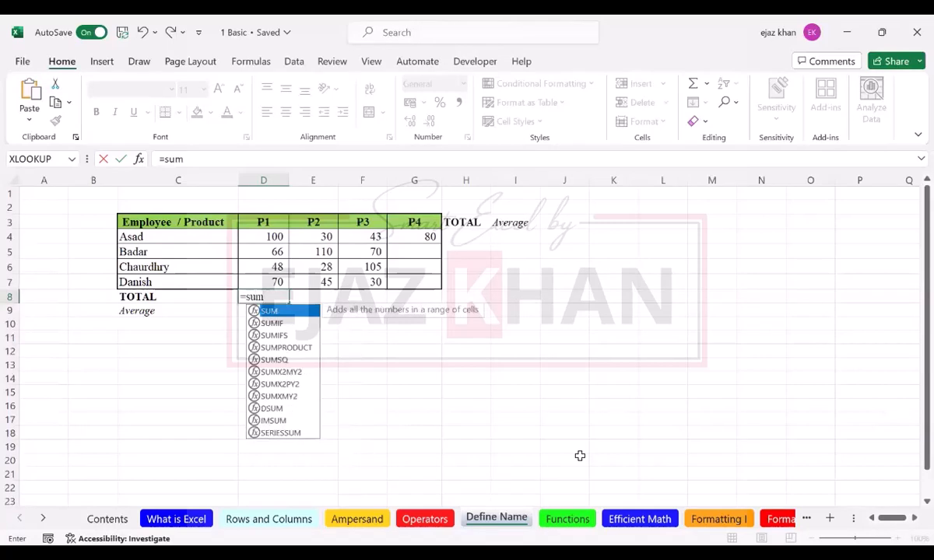
key("Tab")
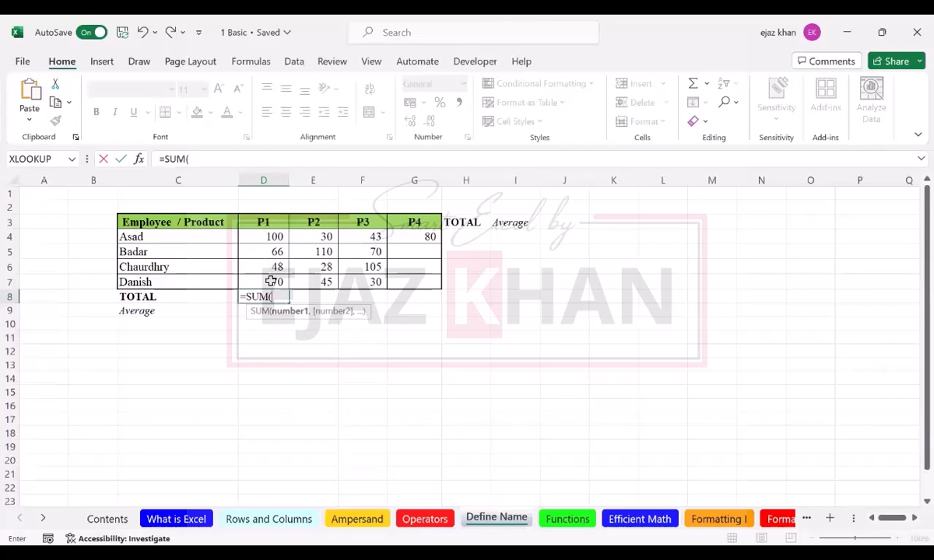
left_click(262, 237)
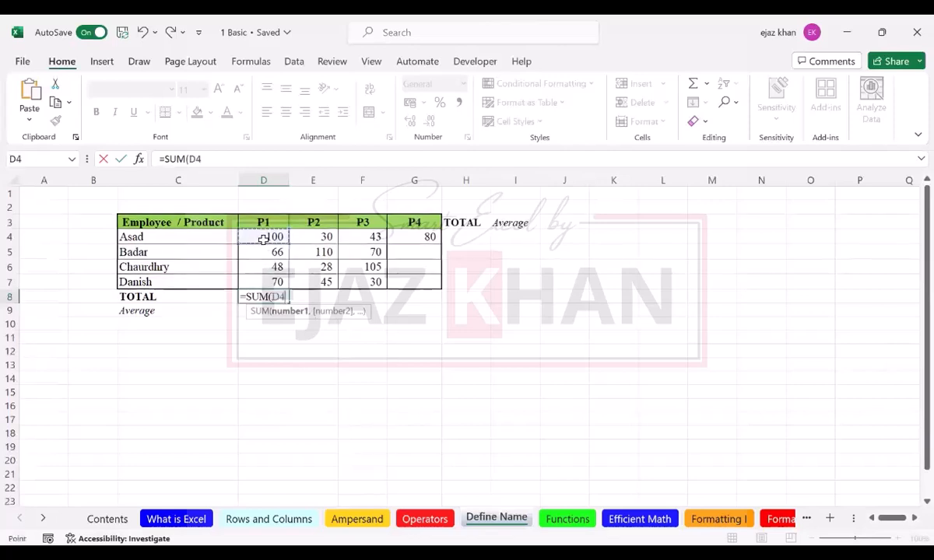
left_click_drag(270, 274, 270, 270)
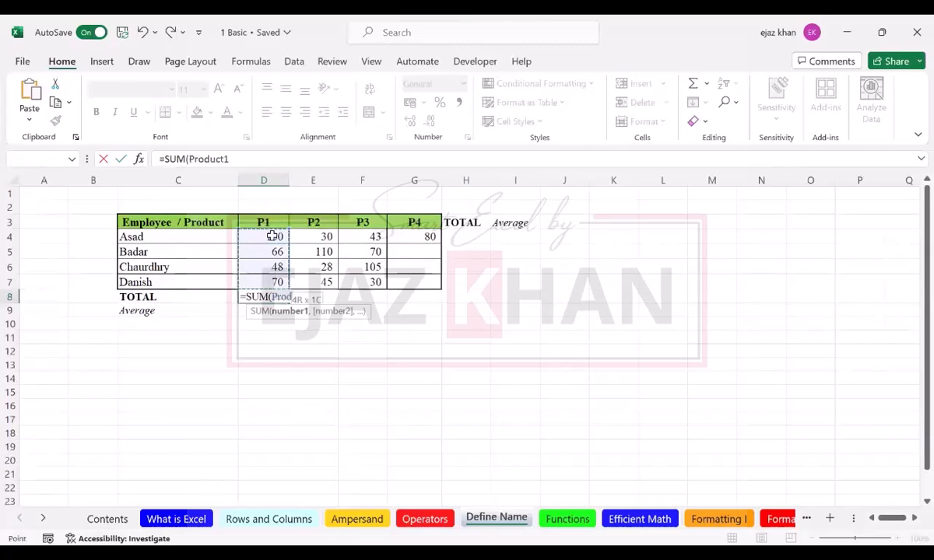
left_click(273, 236)
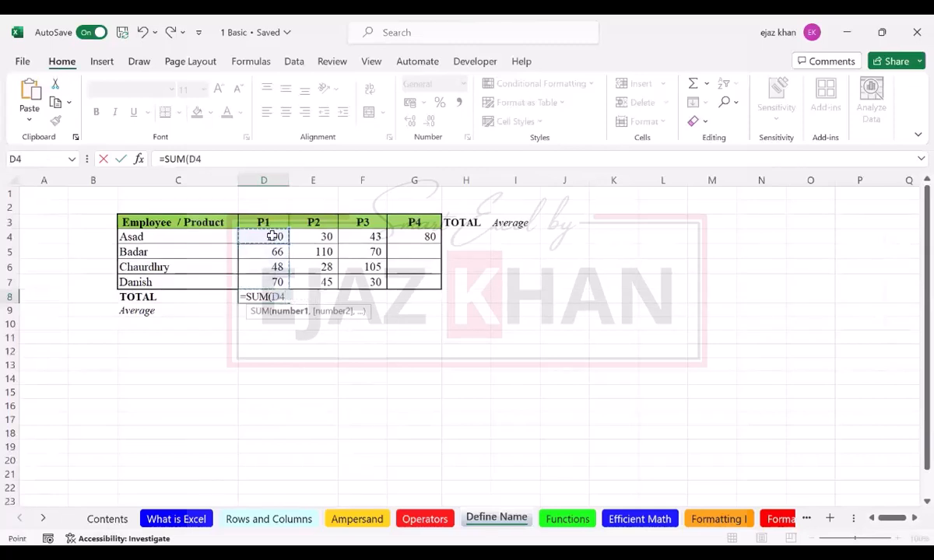
key("BackSpace")
key("BackSpace")
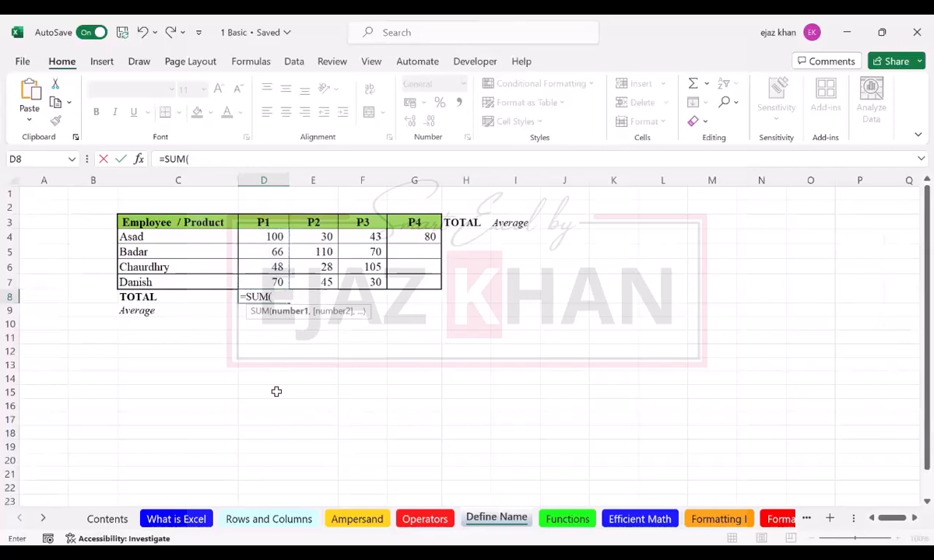
Step: Supply the named range Product1 as the argument in D8 and enter the formula =SUM(Product1)
type("p")
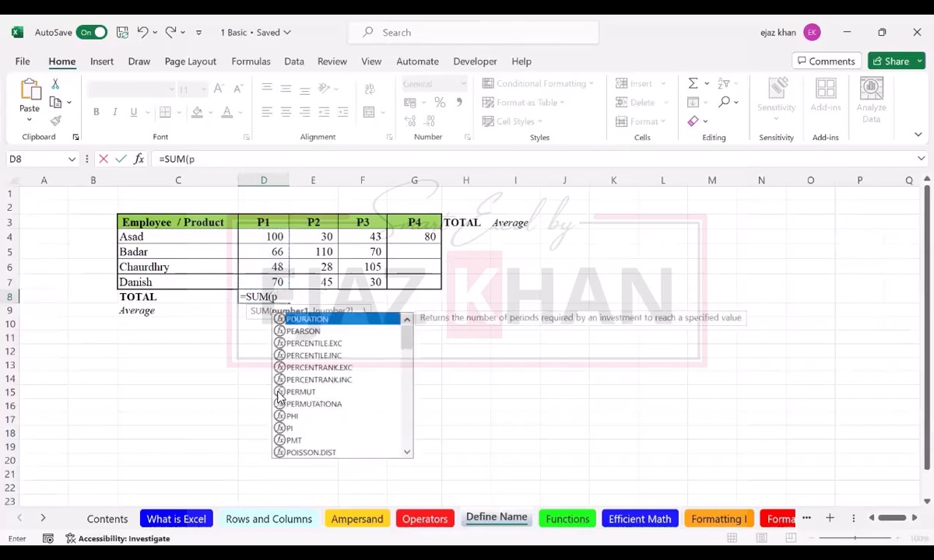
type("ro")
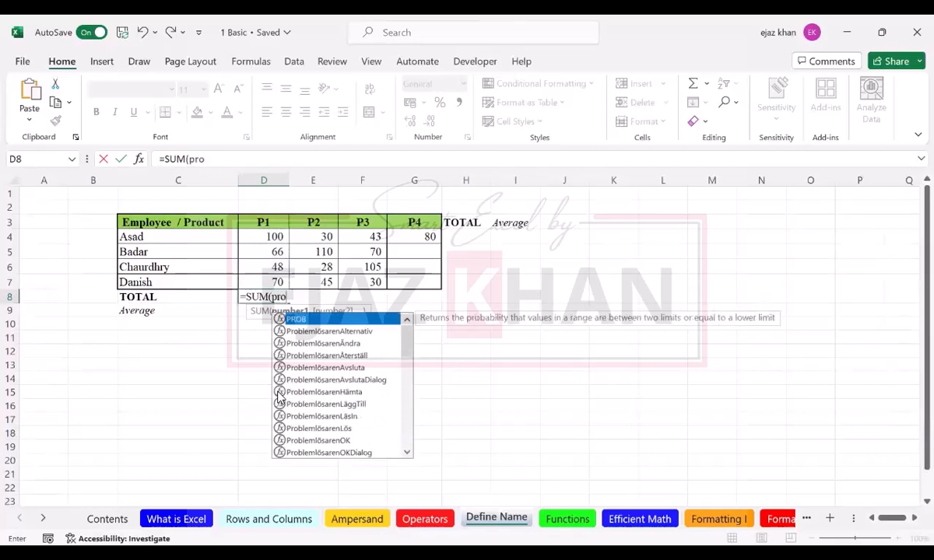
type("d")
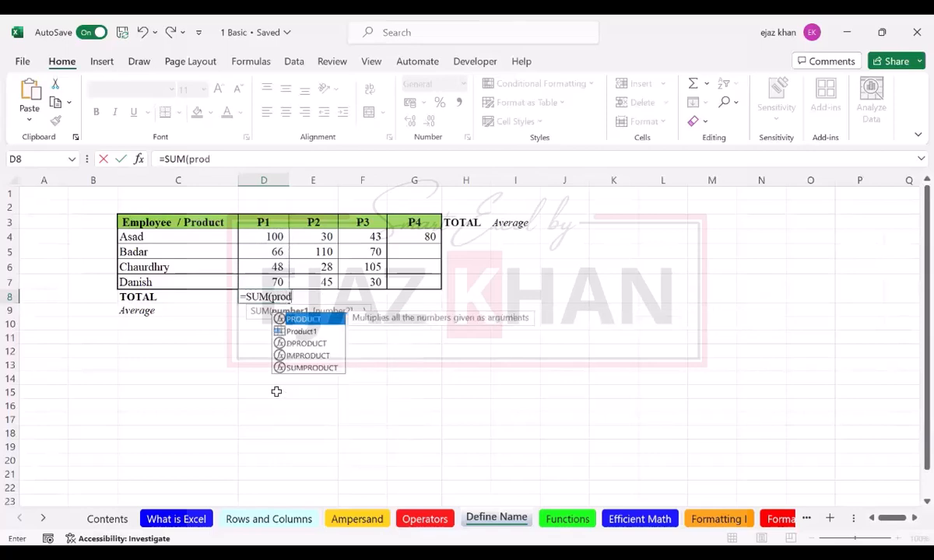
type("u")
left_click(288, 332)
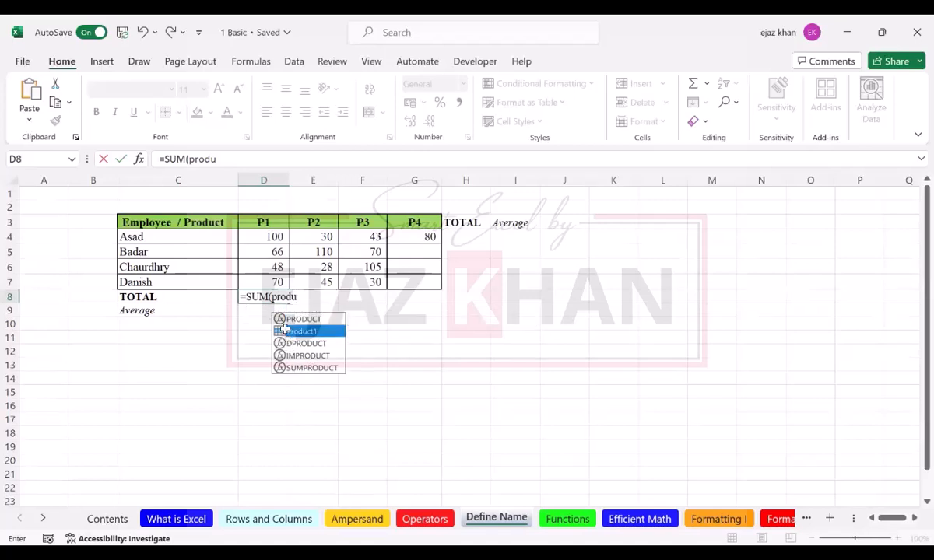
double_click(284, 329)
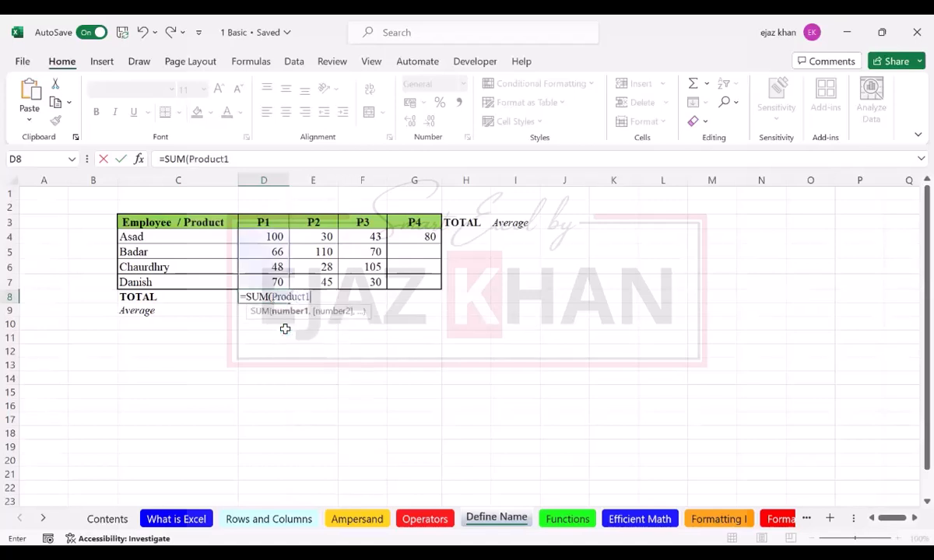
type(")")
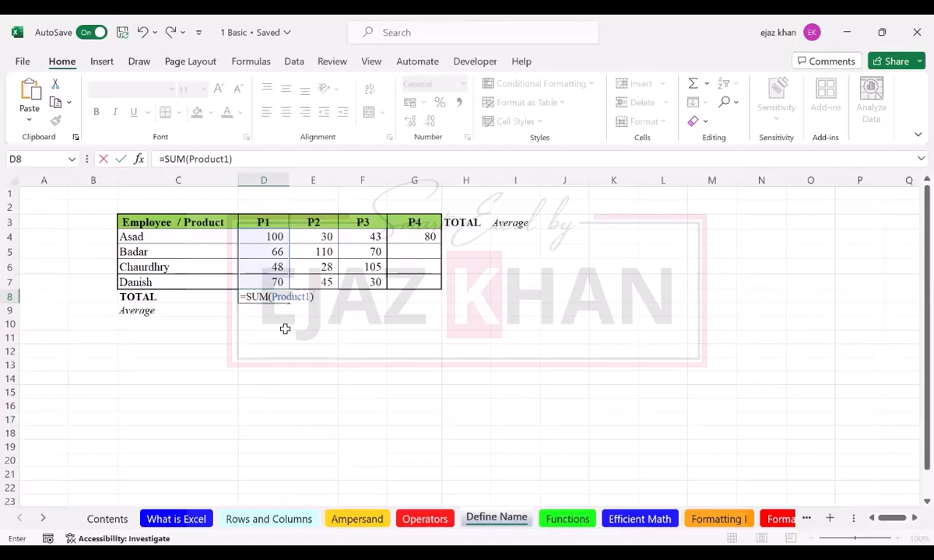
key("Return")
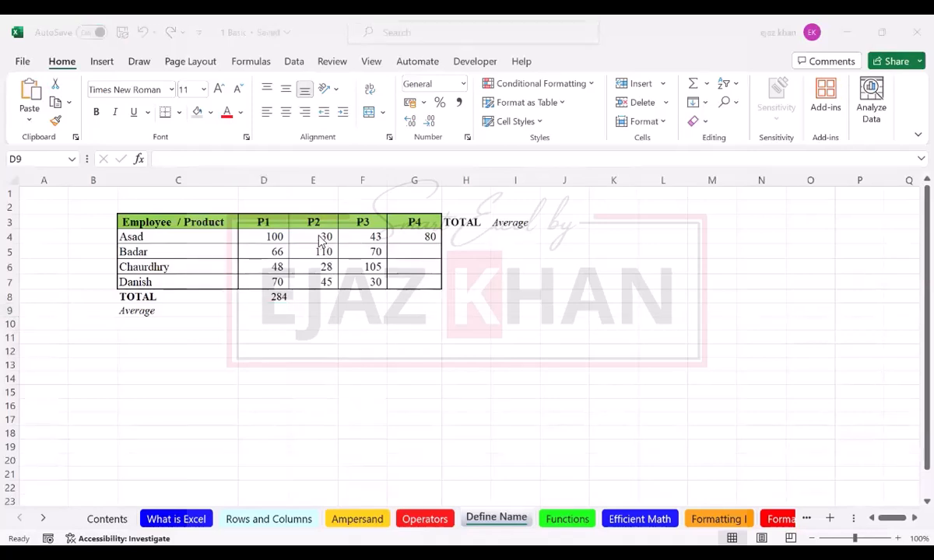
Step: Name the P2 values in E4:E7 as the range Product2
left_click_drag(319, 238, 321, 283)
left_click(50, 164)
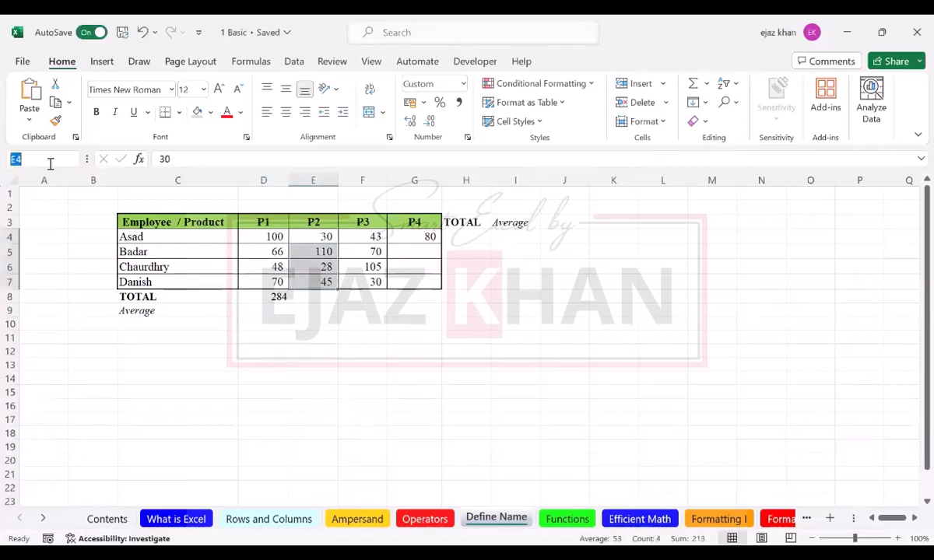
type("Product")
type("2")
key("Return")
Step: Name the P3 values in F4:F7 as the range Product3
key("Right")
key("shift+Down")
key("shift+Down")
key("shift+Down")
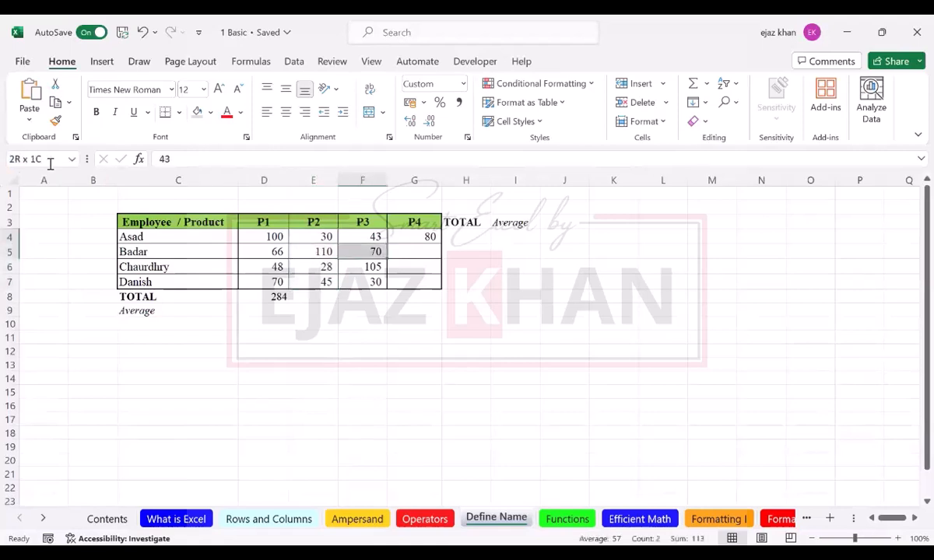
left_click(56, 157)
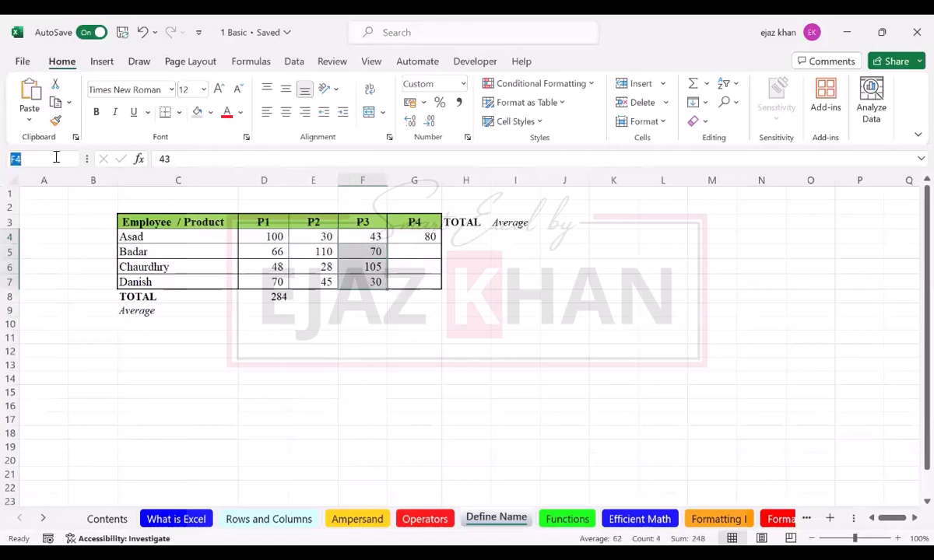
type("Product4")
key("BackSpace")
type("3")
key("Return")
key("Return")
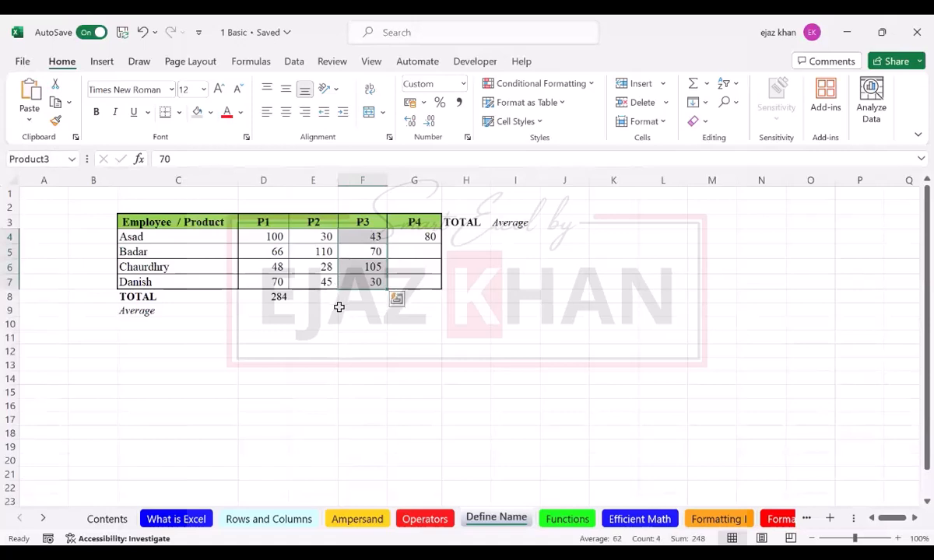
left_click_drag(345, 233, 352, 282)
Step: Name the P4 cells G4:G7 as the range Product4
left_click_drag(412, 237, 413, 282)
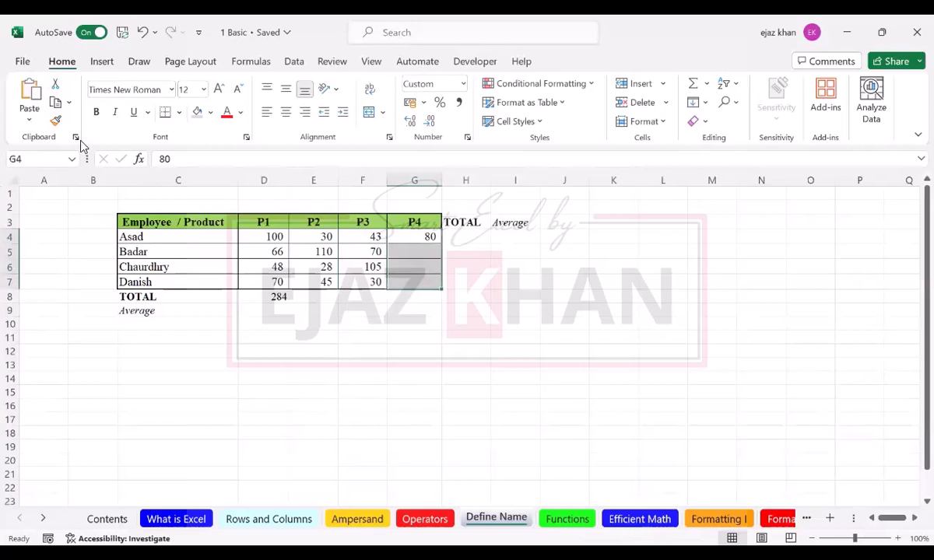
left_click(46, 158)
type("Prd")
key("BackSpace")
key("BackSpace")
type("roduct")
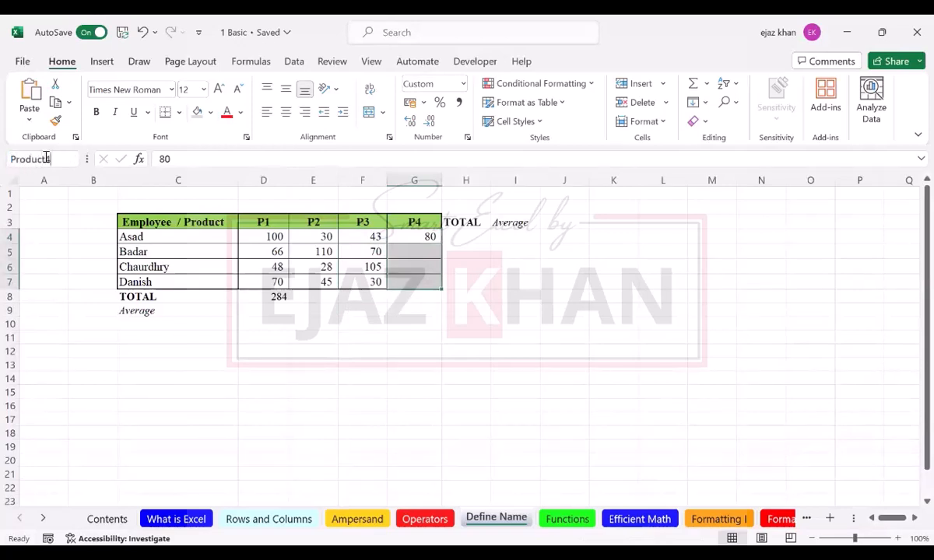
type("4")
key("Return")
Step: Enter the formula =SUM(product2) in E8 to total the P2 values, correcting the incomplete range name
left_click(301, 299)
type("=s")
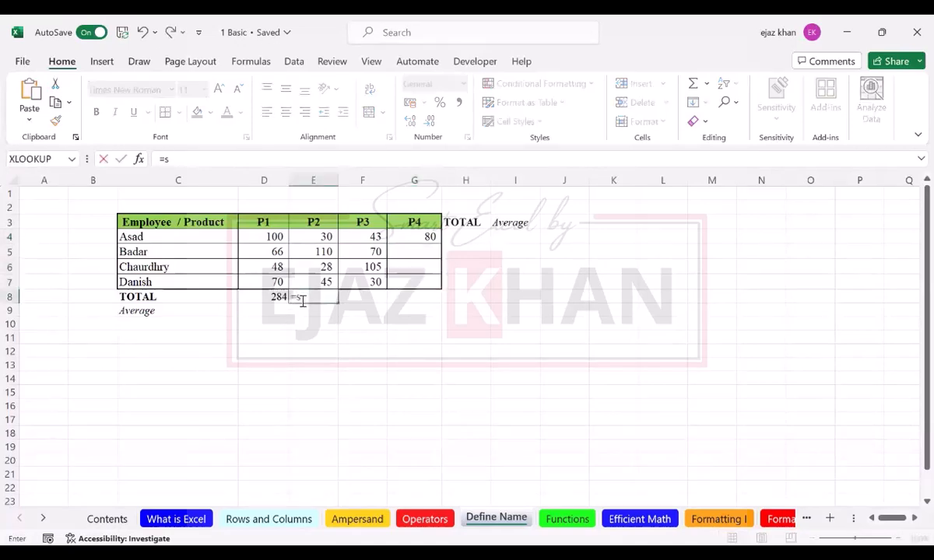
key("Tab")
type("prp")
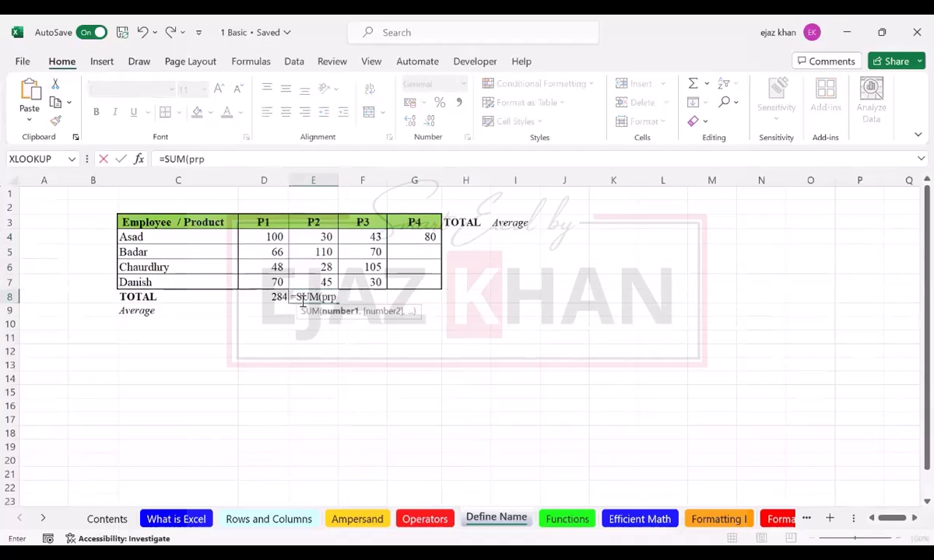
key("BackSpace")
type("oduct")
key("Down")
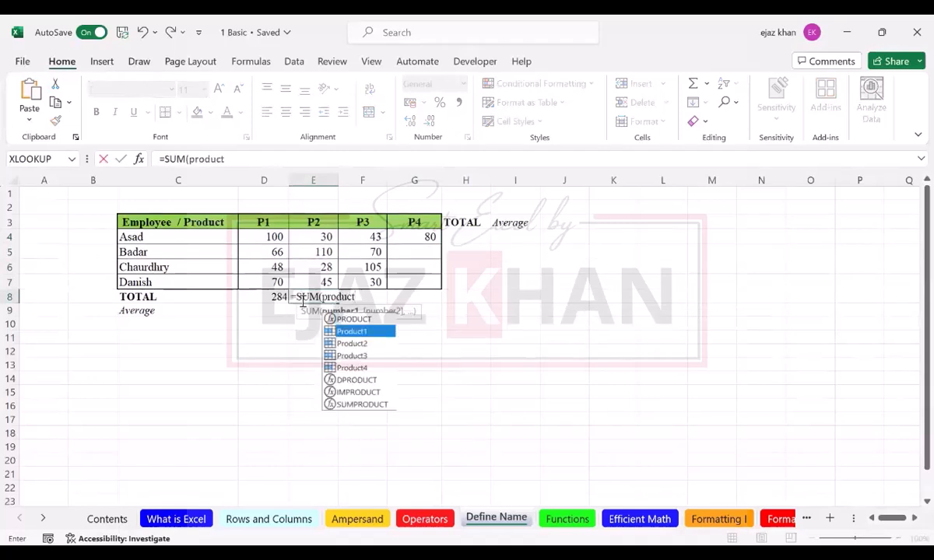
key("Down")
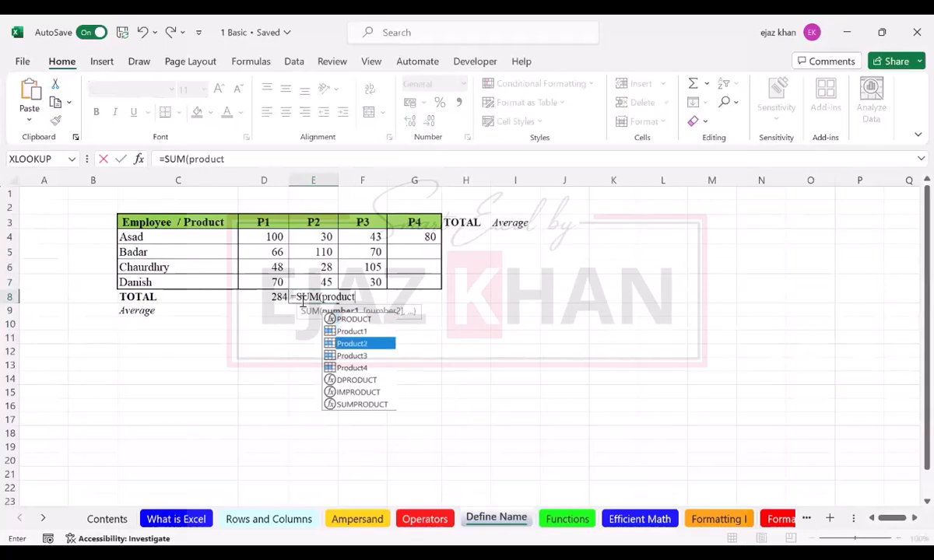
key("ctrl+Return")
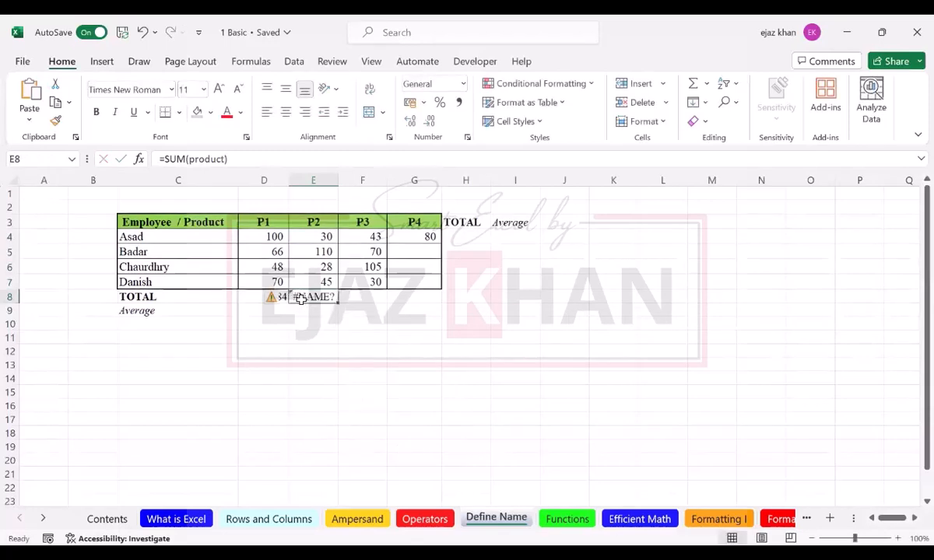
double_click(311, 297)
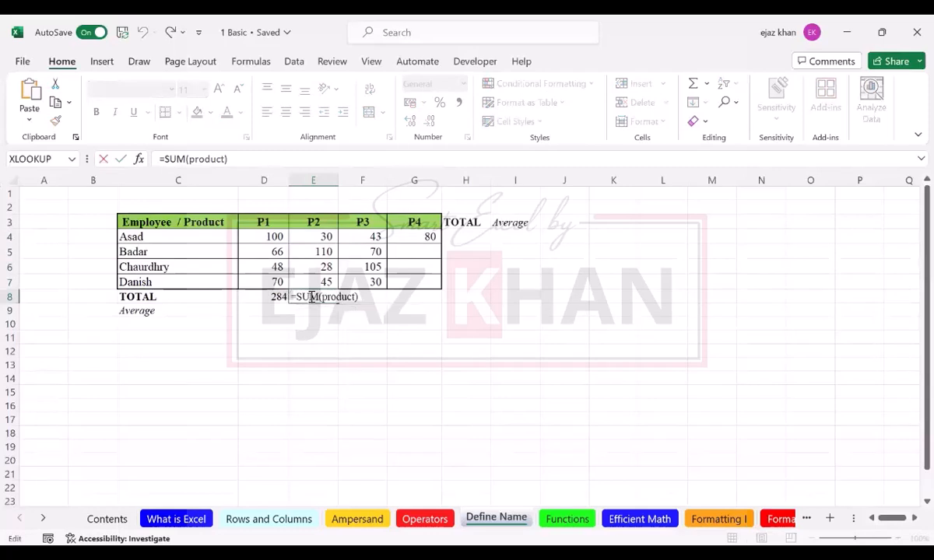
type("2")
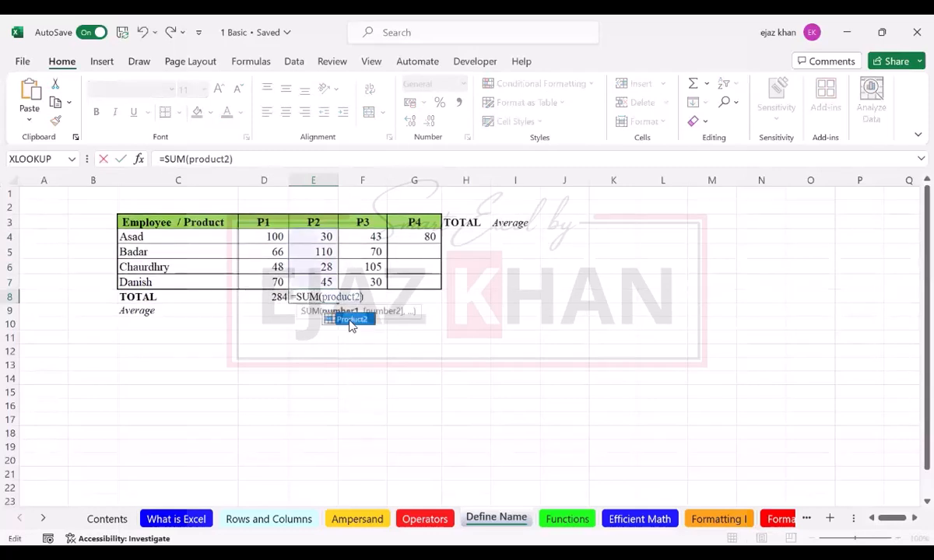
key("Tab")
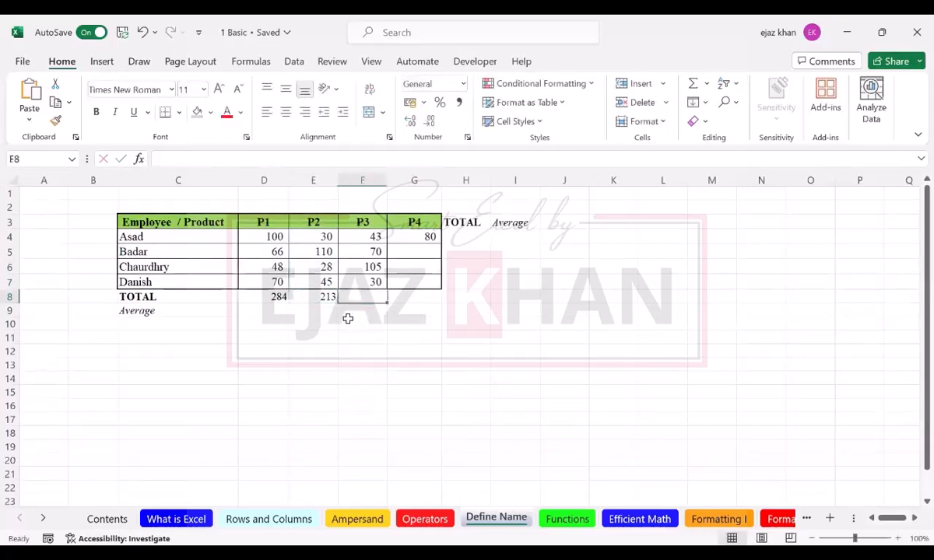
Step: Enter the formula =SUM(Product3) in F8 to total the P3 values
type("=pro")
key("BackSpace")
key("BackSpace")
key("BackSpace")
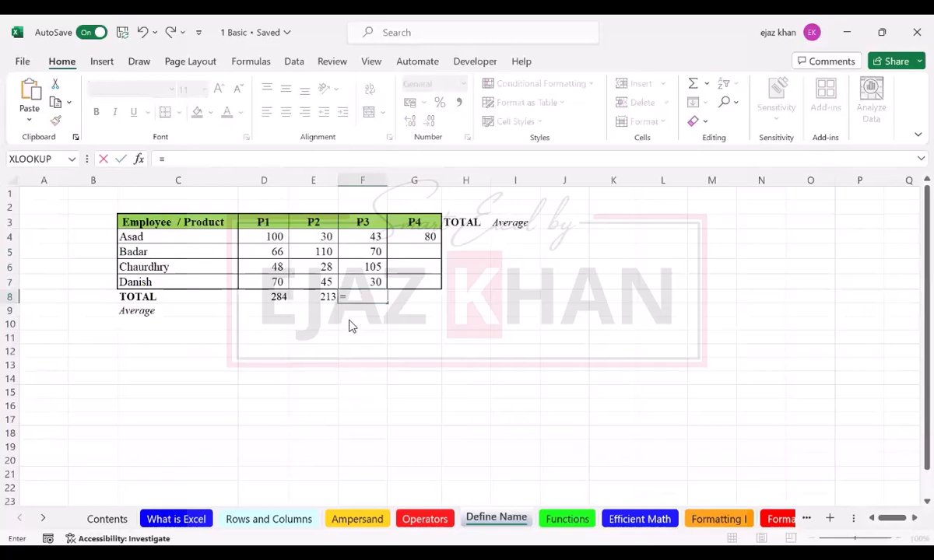
type("SUM(")
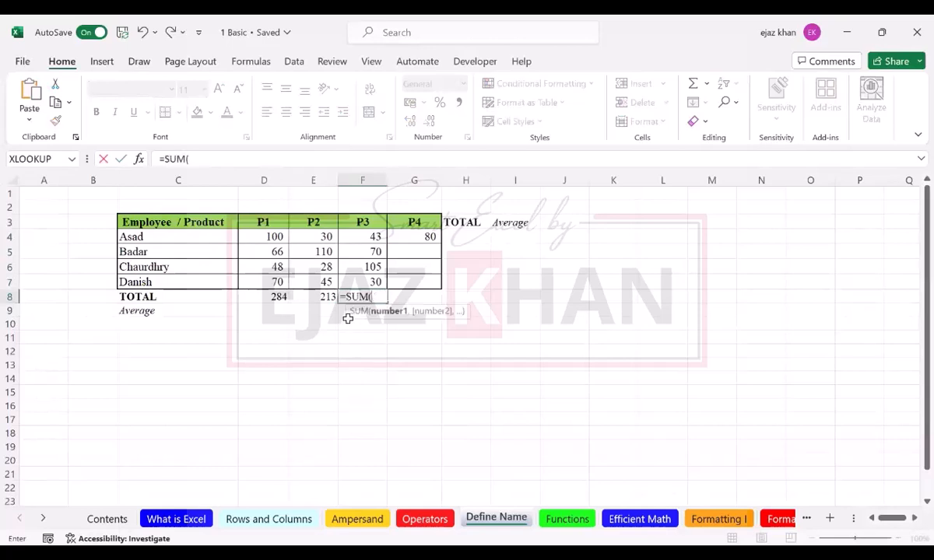
key("BackSpace")
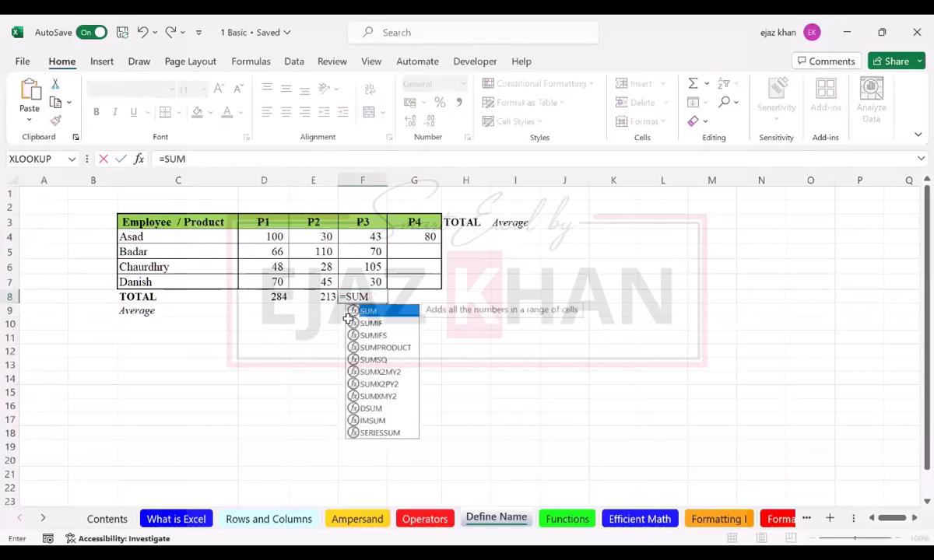
type("(prp")
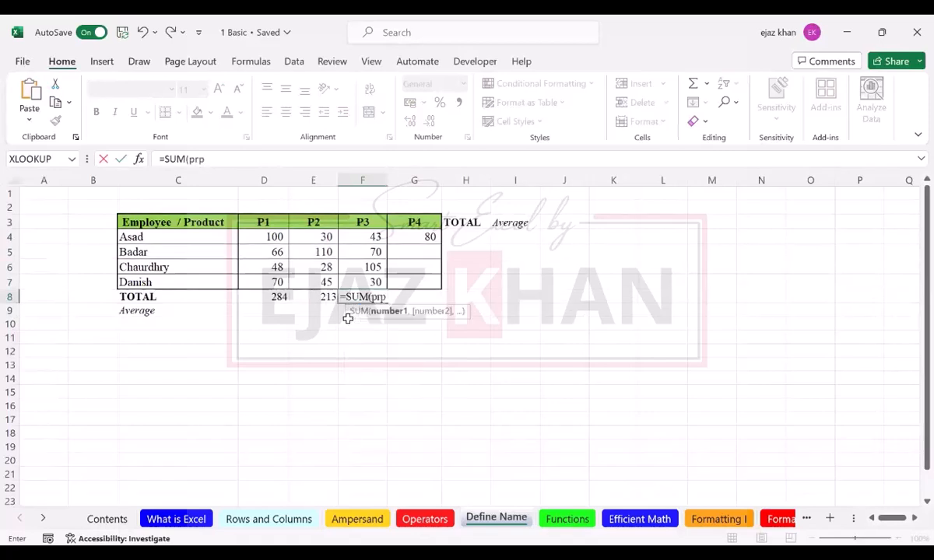
key("BackSpace")
type("oduc")
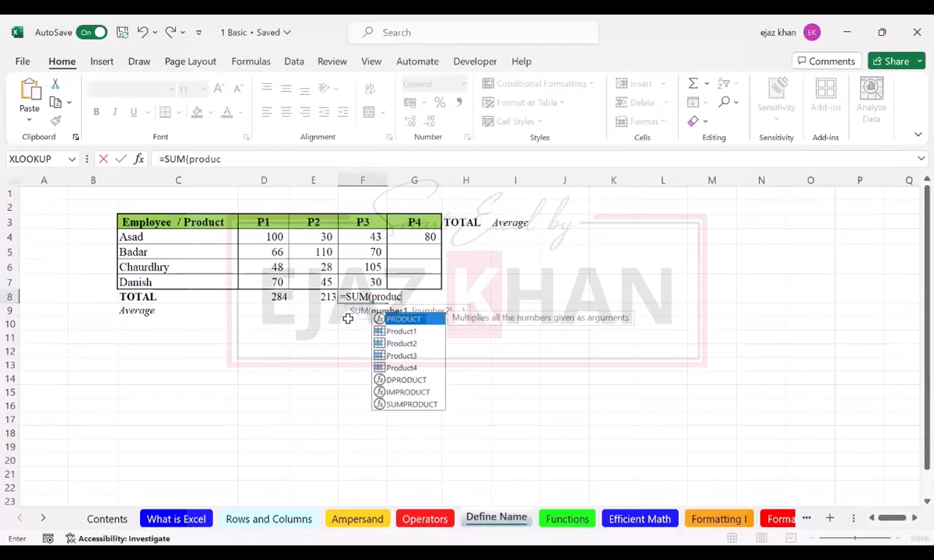
key("Down")
key("Down")
key("Down")
key("Tab")
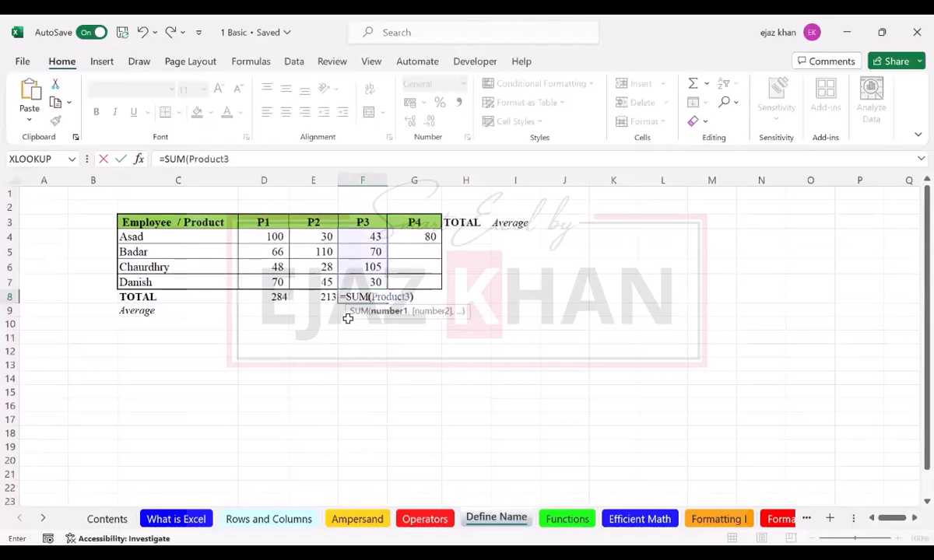
key("Tab")
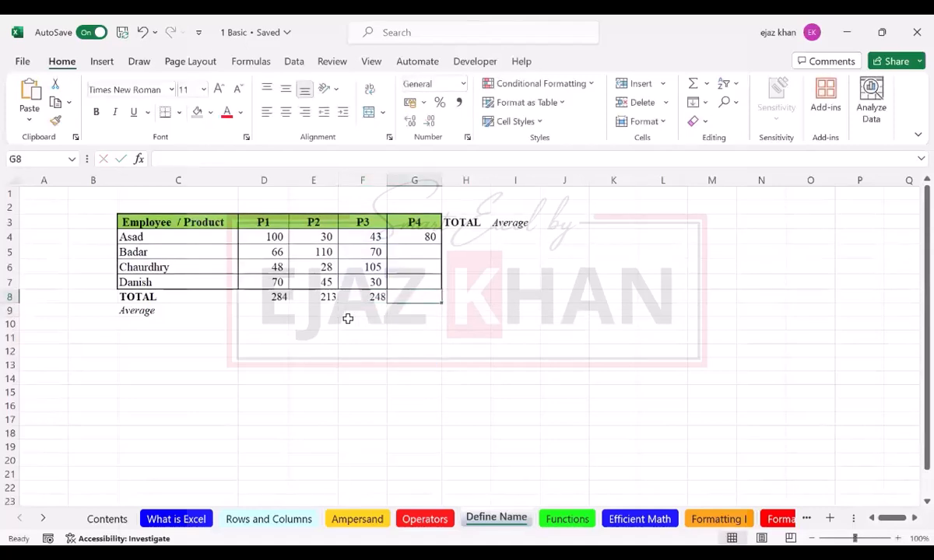
Step: Enter the formula =SUM(Product4) in G8 to total the P4 column
type("=sum")
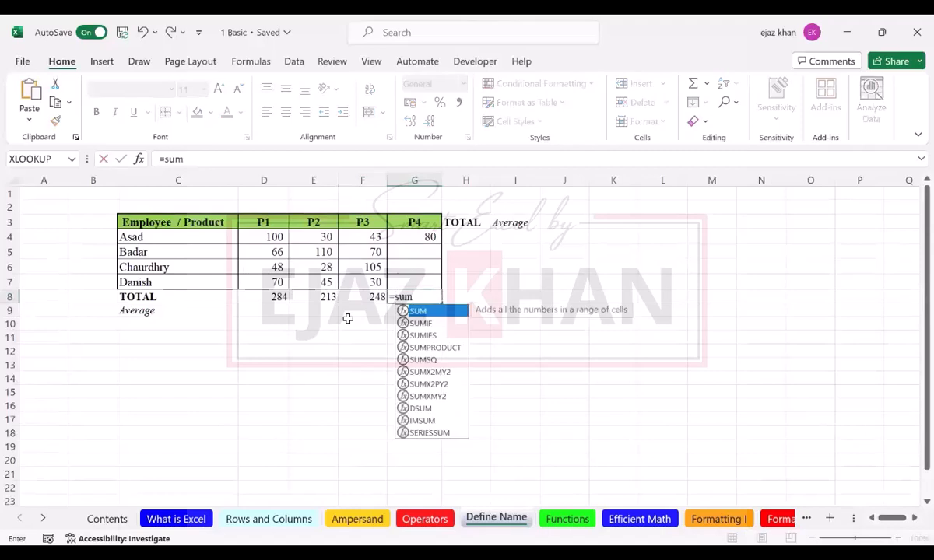
key("Tab")
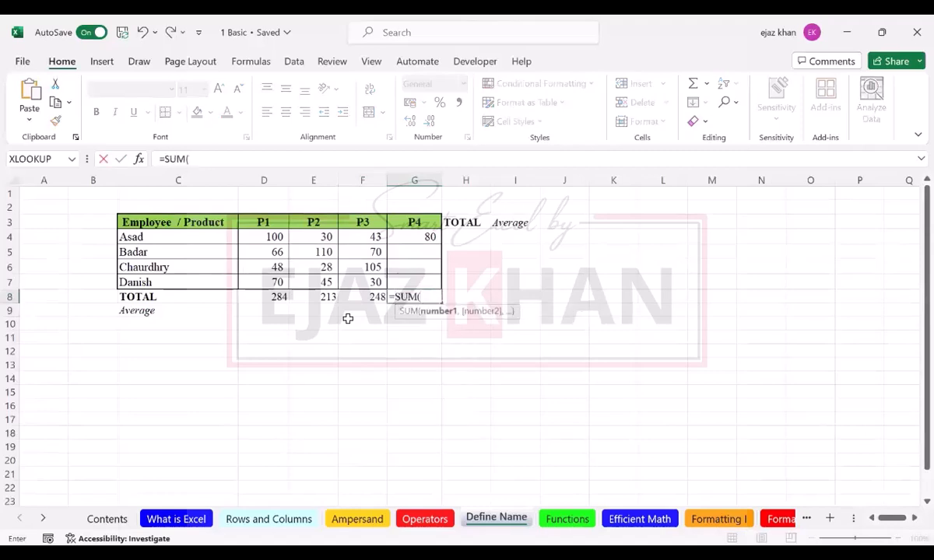
type("product")
key("Down")
key("Down")
key("Down")
key("Down")
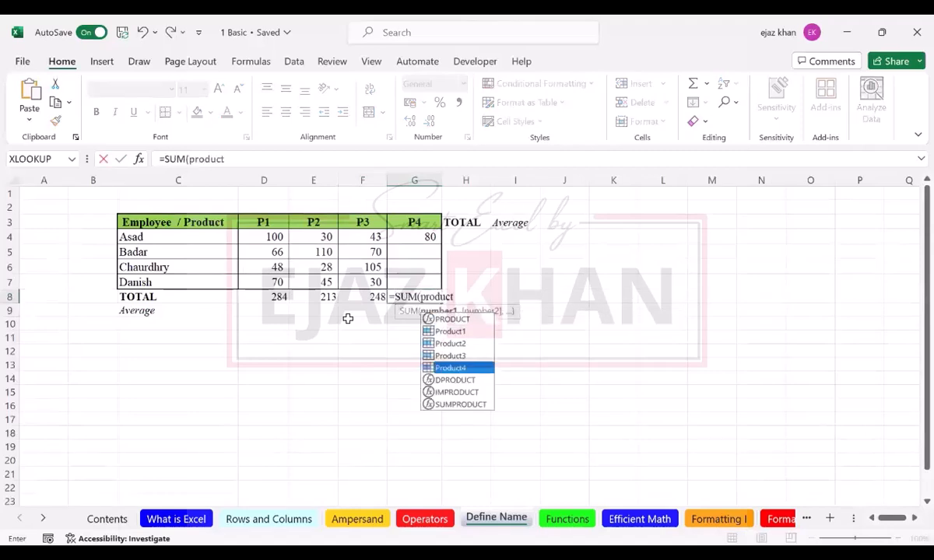
key("Tab")
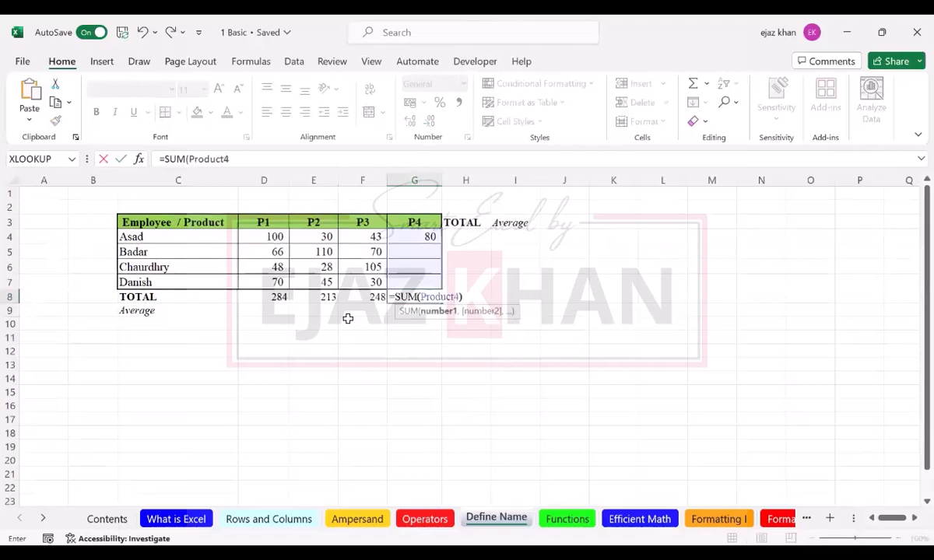
key("Return")
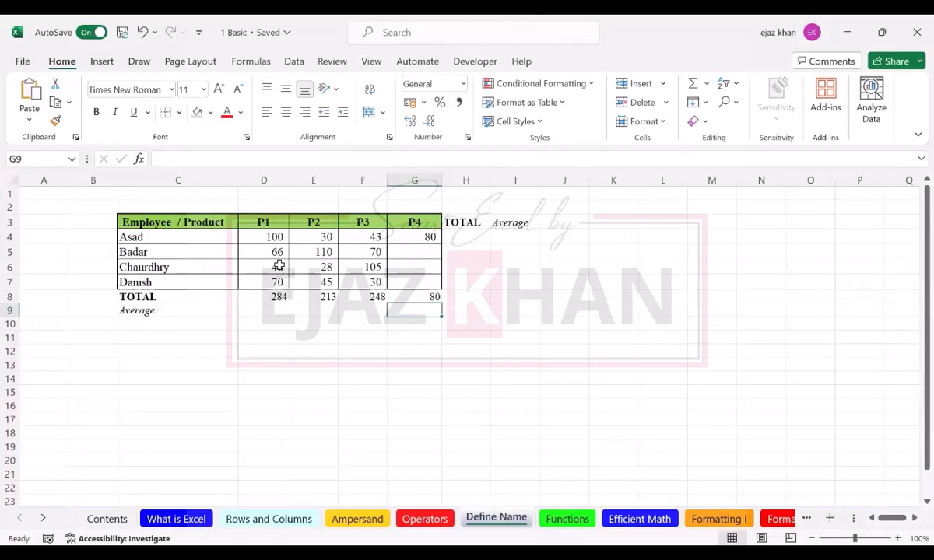
left_click_drag(270, 236, 269, 282)
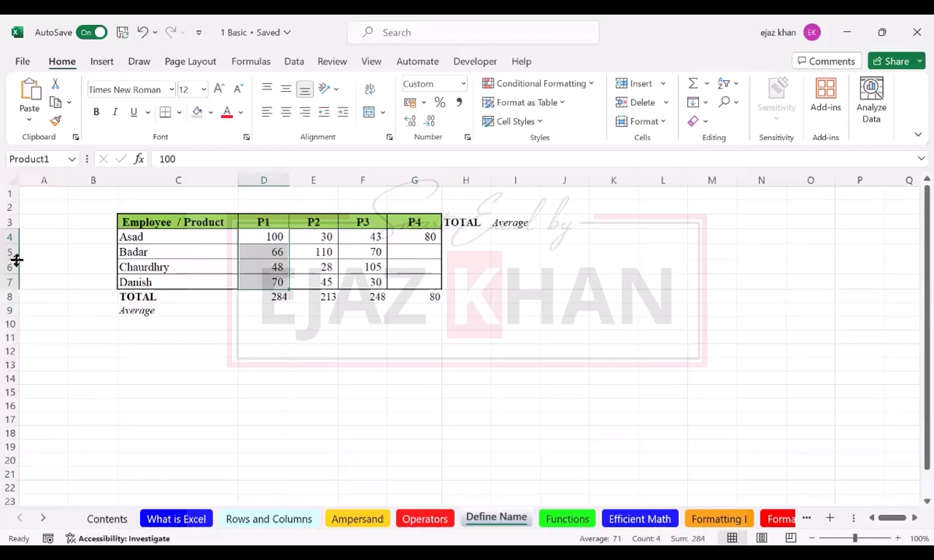
left_click(259, 315)
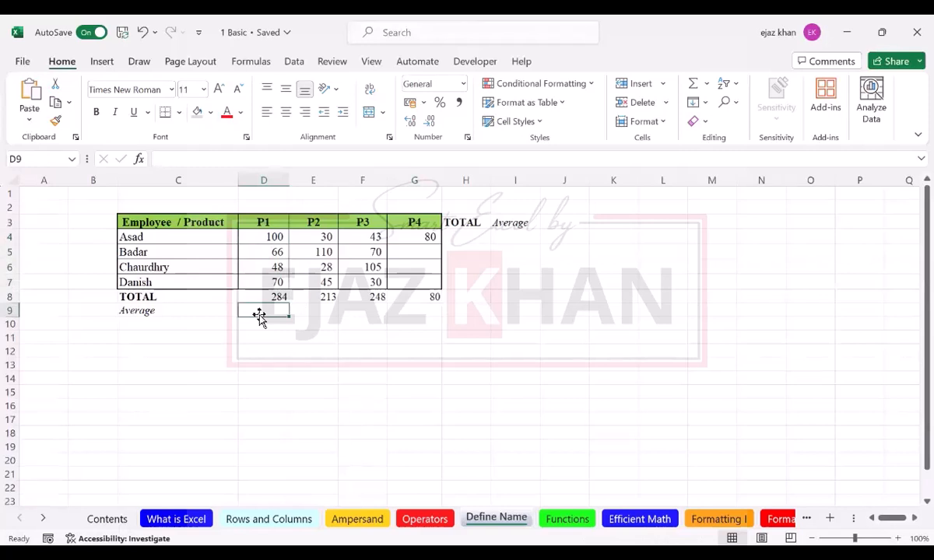
type("=a")
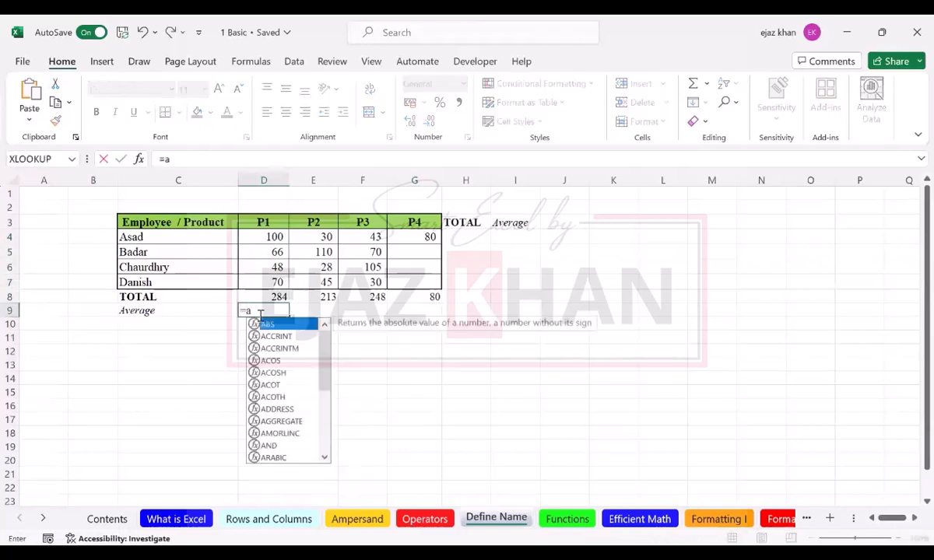
type("v")
key("Escape")
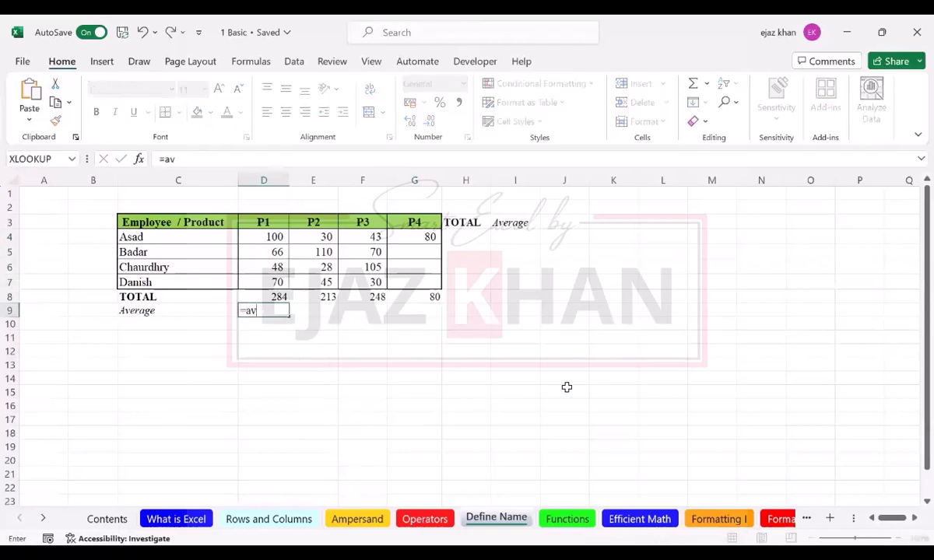
key("Escape")
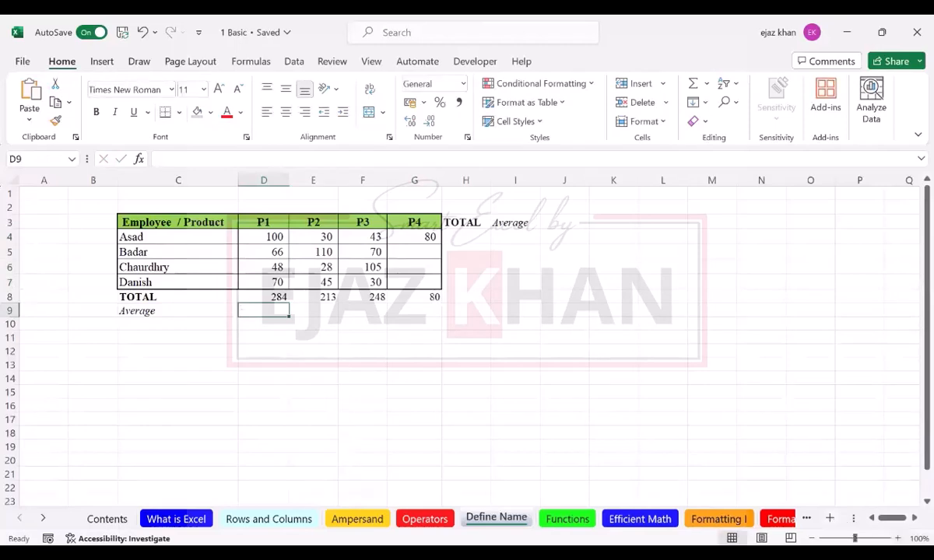
Step: Enter the formula =AVERAGE(Product1) in D9 to average the P1 values
scroll(466, 334, "up", 4)
scroll(477, 333, "up", 1)
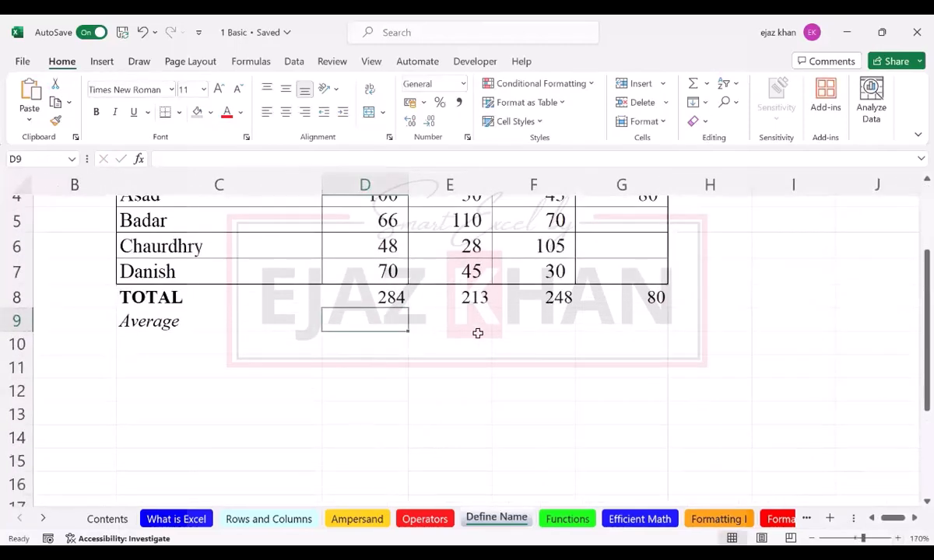
type("=")
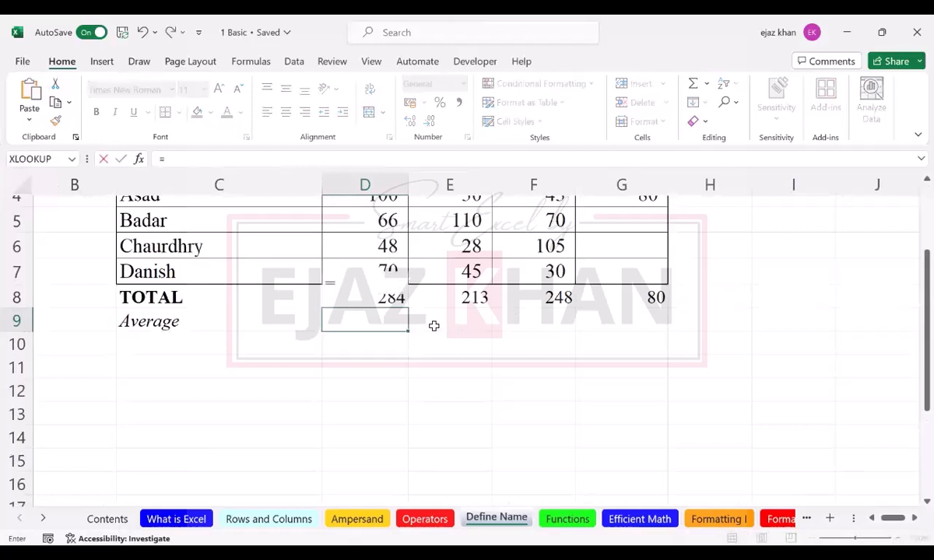
type("ave")
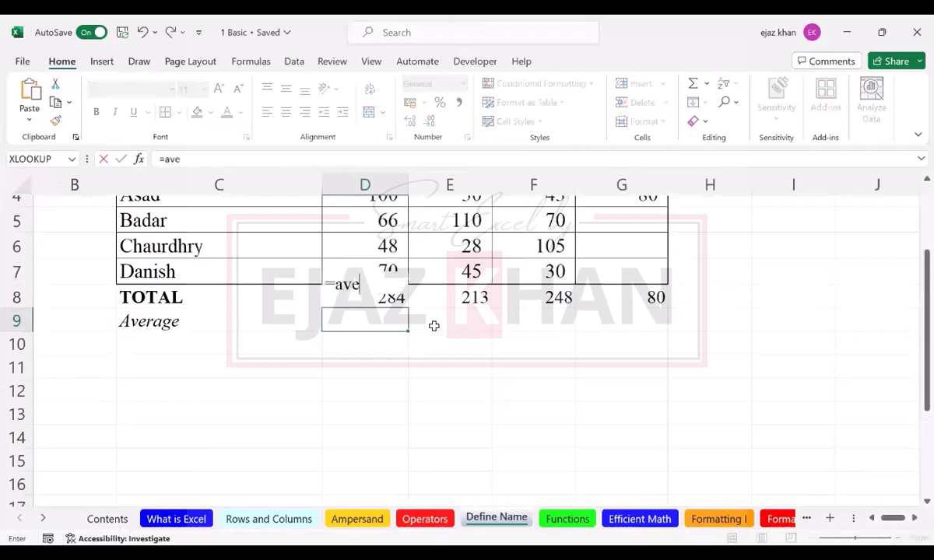
key("Return")
key("Up")
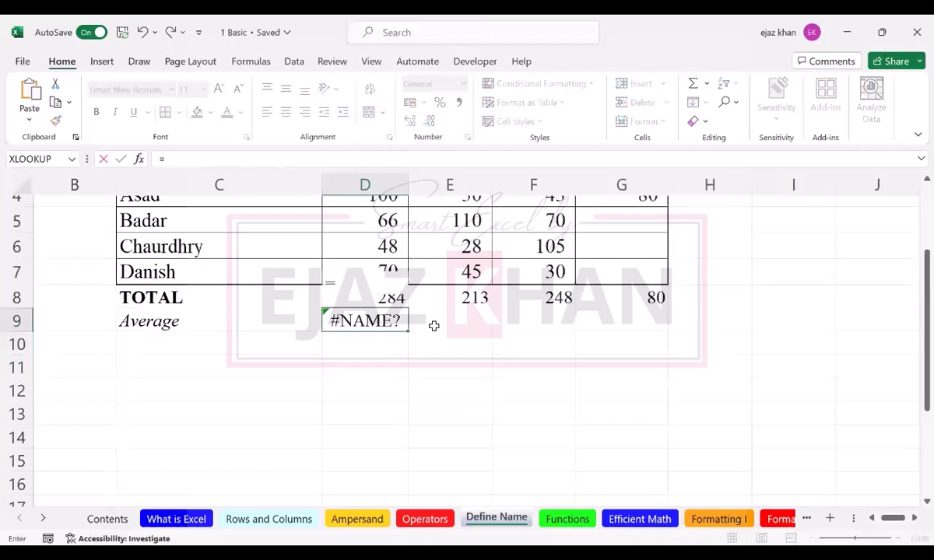
type("averag")
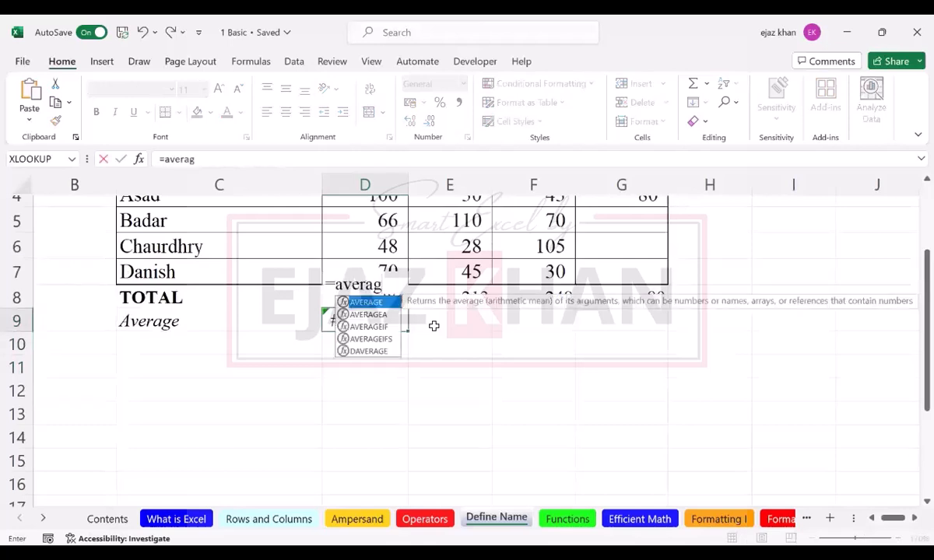
key("Tab")
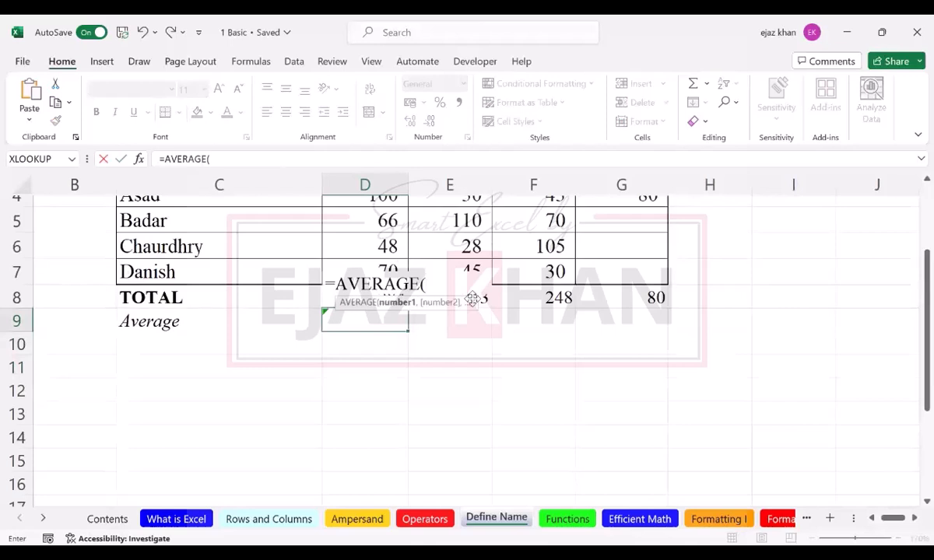
type("produc")
key("Down")
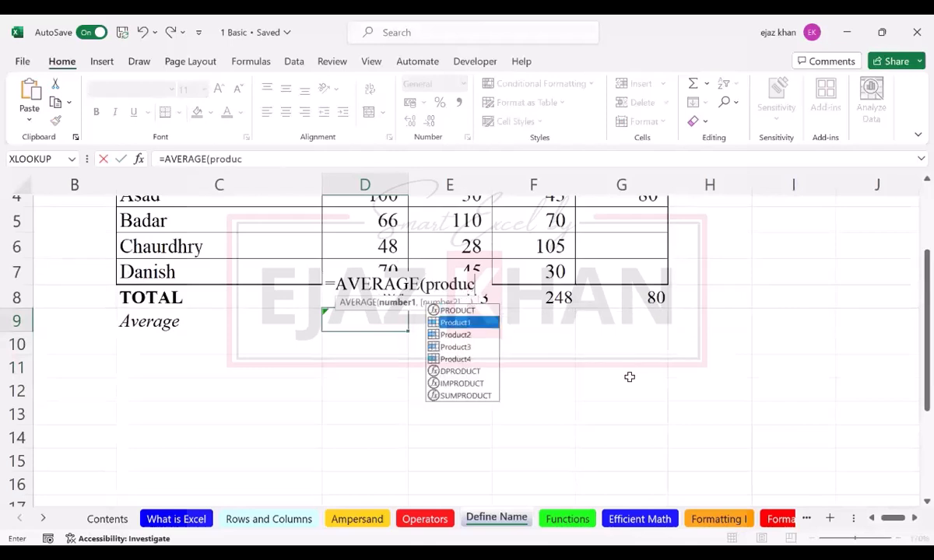
key("Tab")
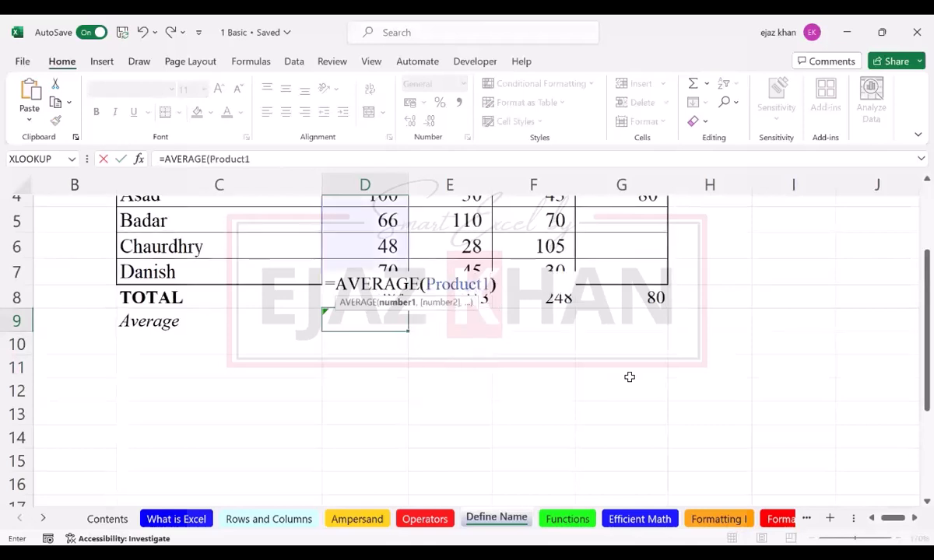
key("Return")
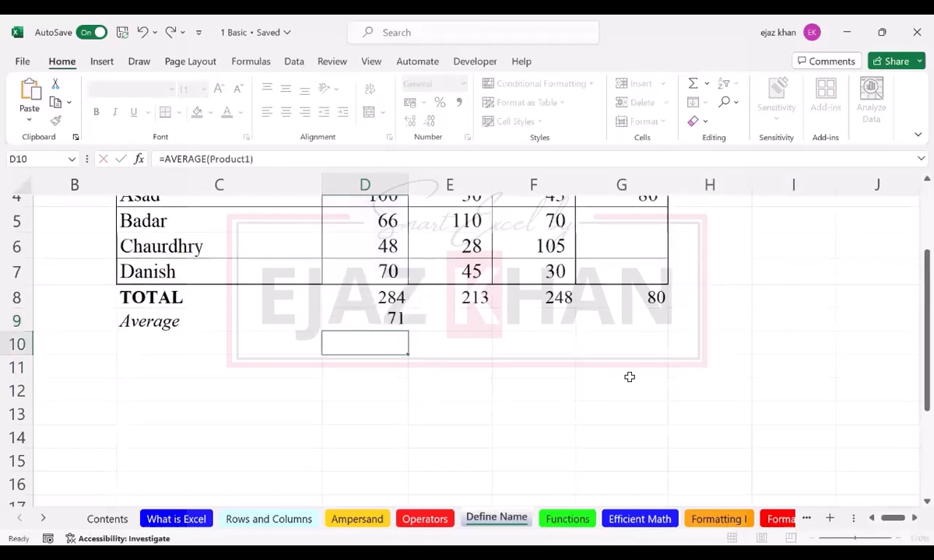
key("Up")
key("Up")
key("Up")
key("Up")
key("Up")
key("Up")
key("Up")
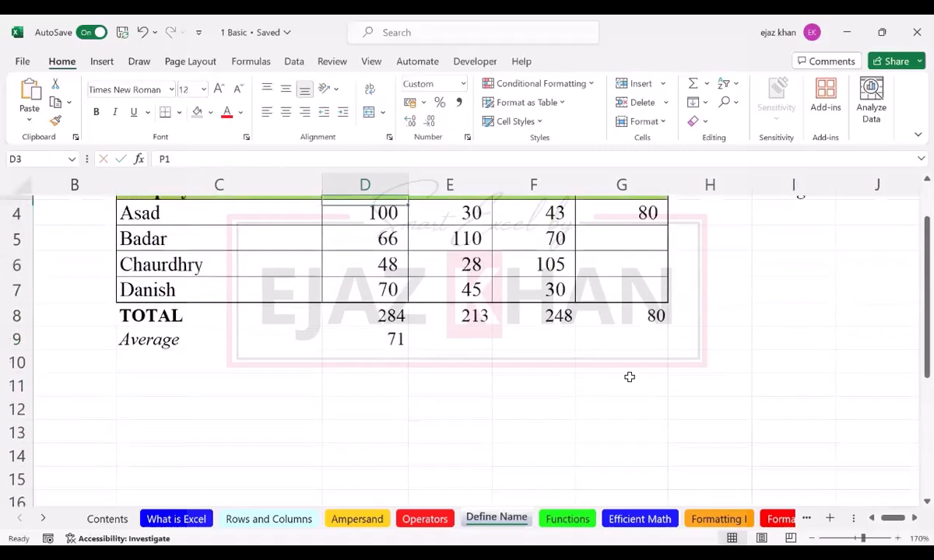
key("Down")
key("Down")
key("Down")
key("Down")
key("Down")
key("Down")
key("Down")
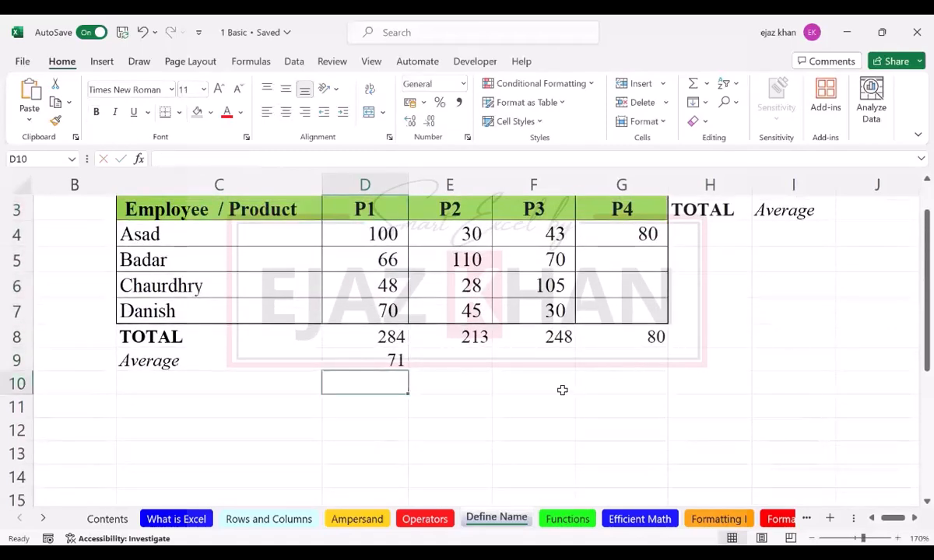
Step: Enter the formula =AVERAGE(Product2) in E9 to average the P2 values
left_click(469, 358)
type("=")
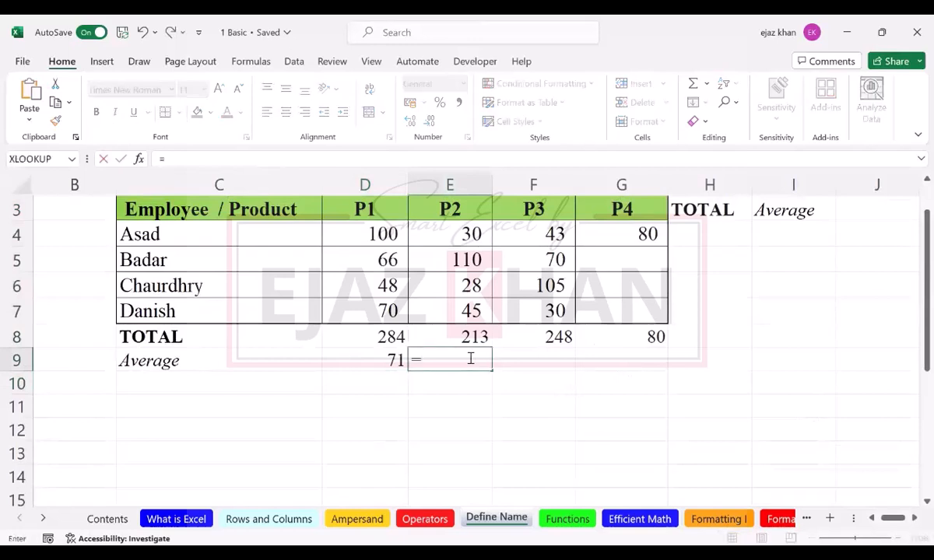
type("avera")
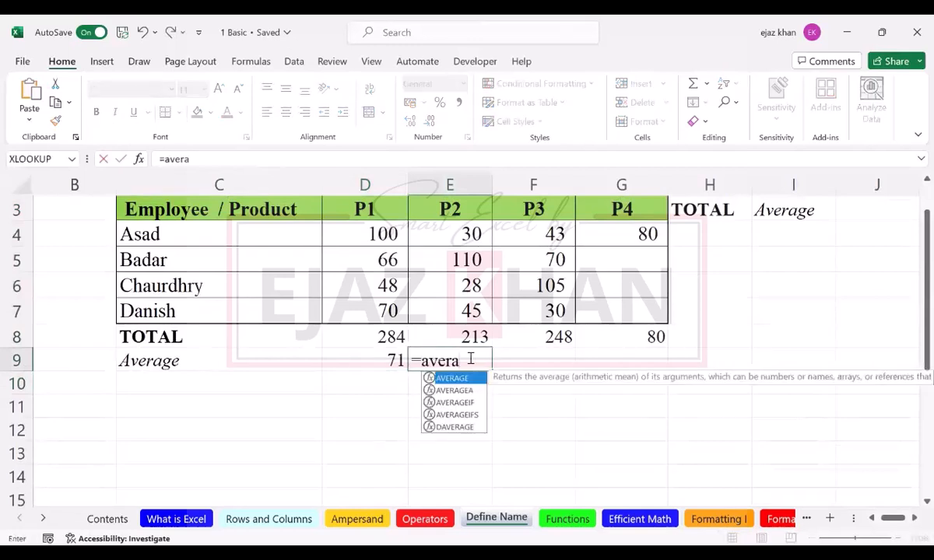
key("Tab")
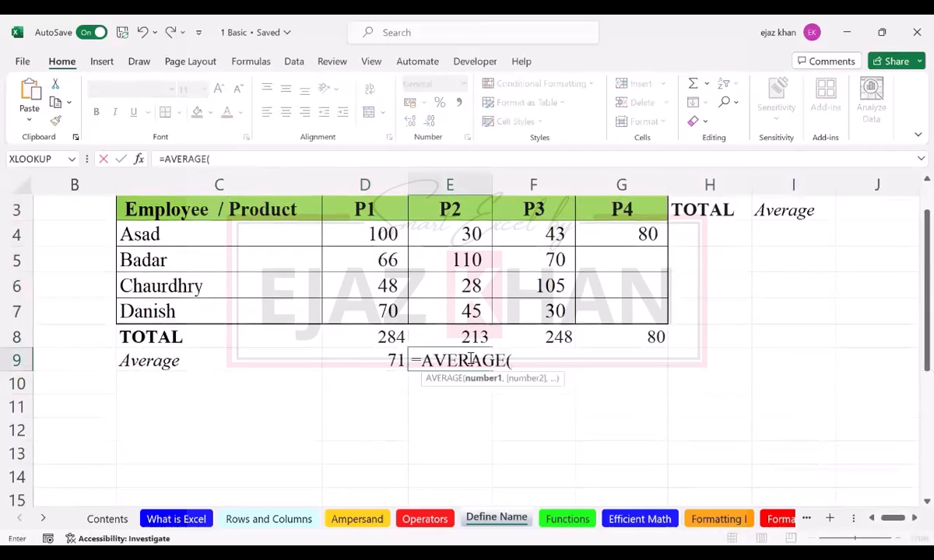
type("prdouct")
key("BackSpace")
key("BackSpace")
key("BackSpace")
key("BackSpace")
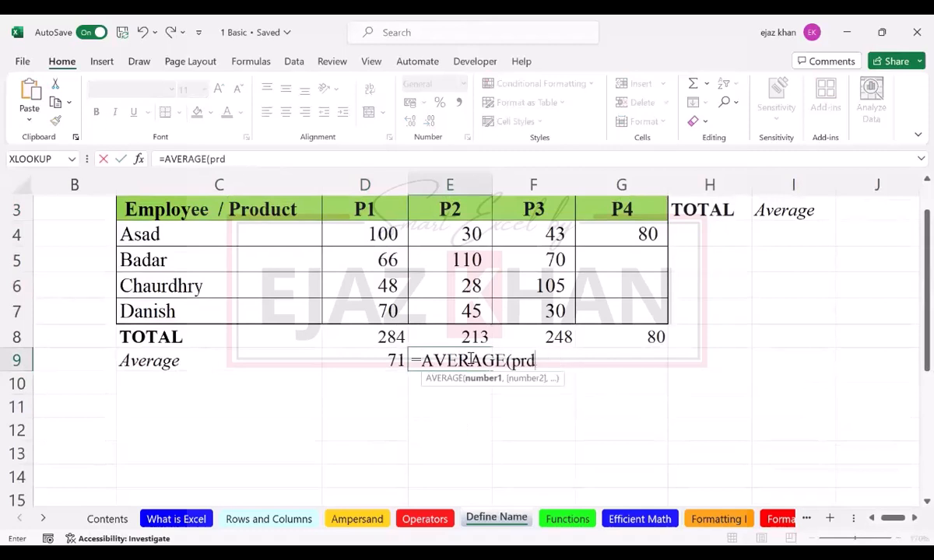
key("BackSpace")
type("odu")
key("Down")
key("Down")
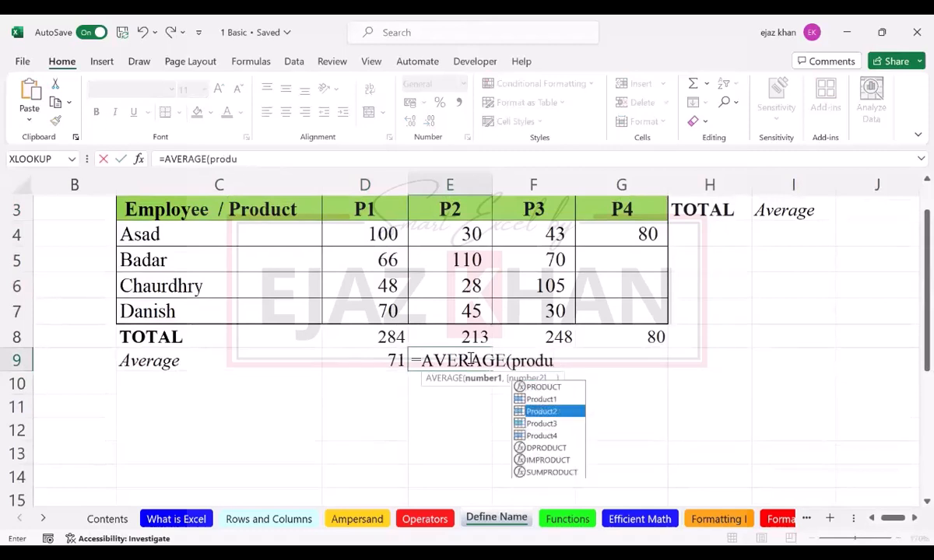
key("Tab")
type(")")
key("ctrl+Return")
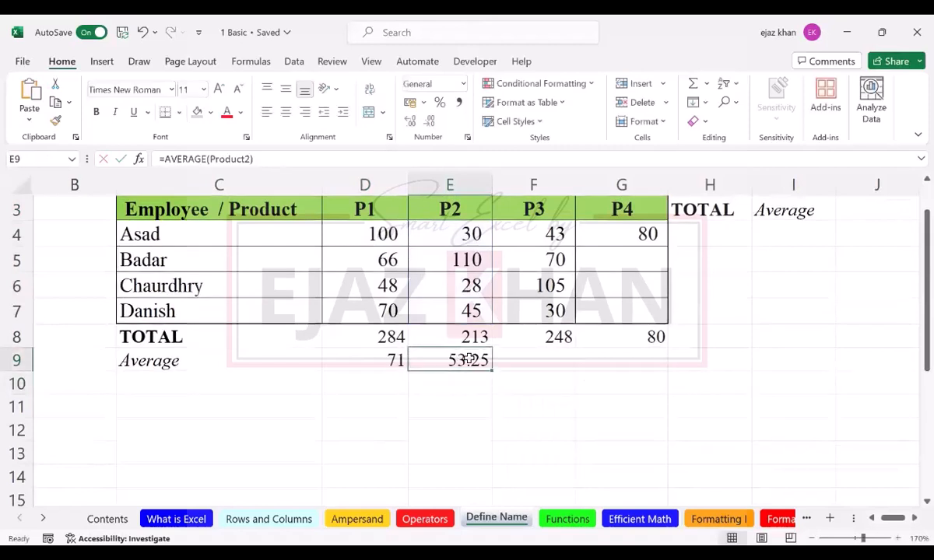
Step: Enter the formula =AVERAGE(Product3) in F9 to average the P3 values
left_click(534, 360)
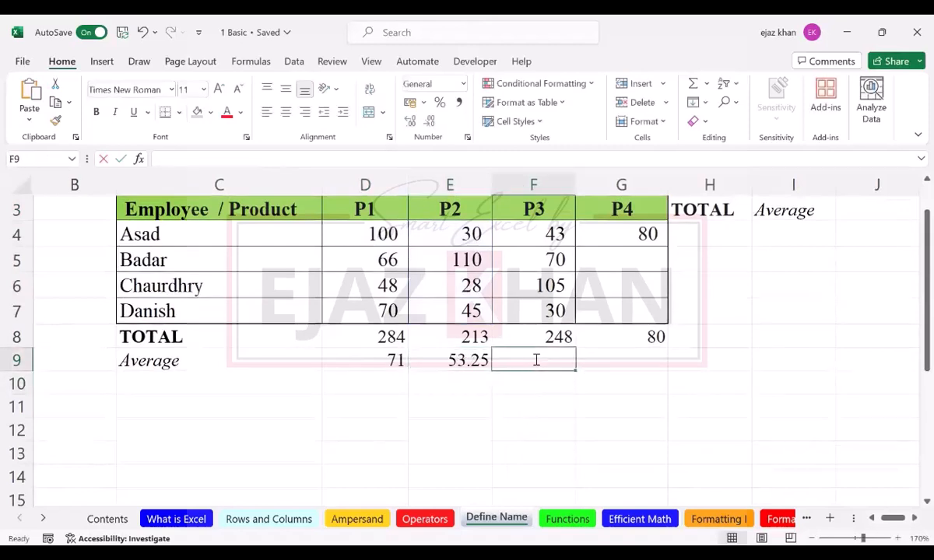
type("=")
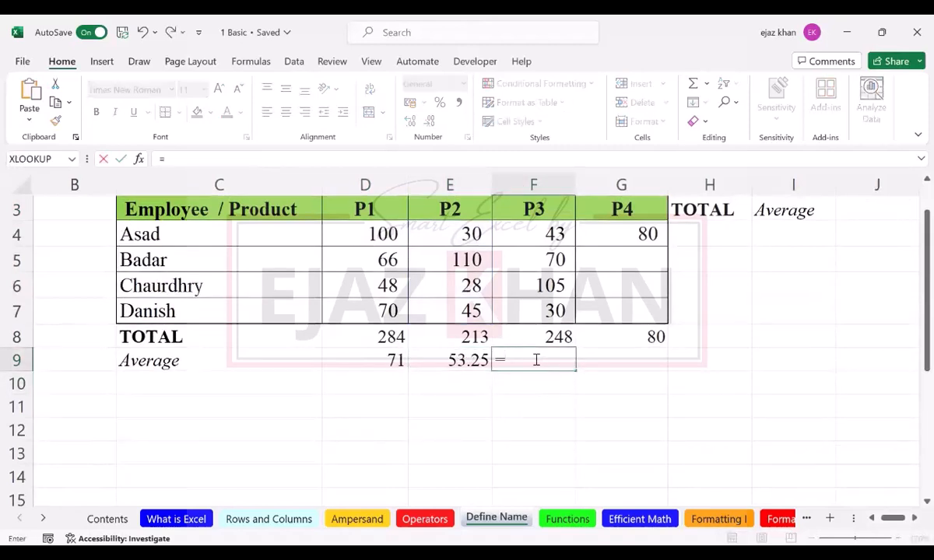
type("AVERAGE(")
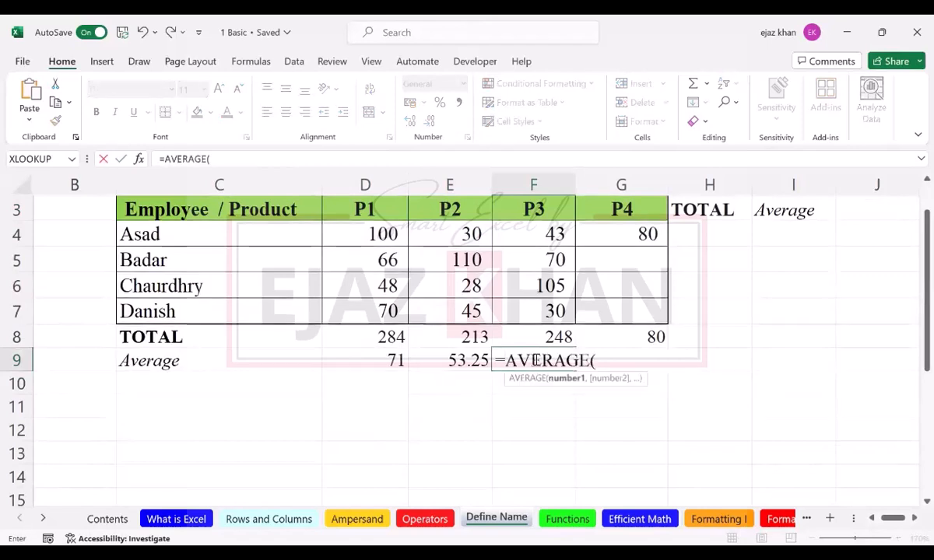
type("Product")
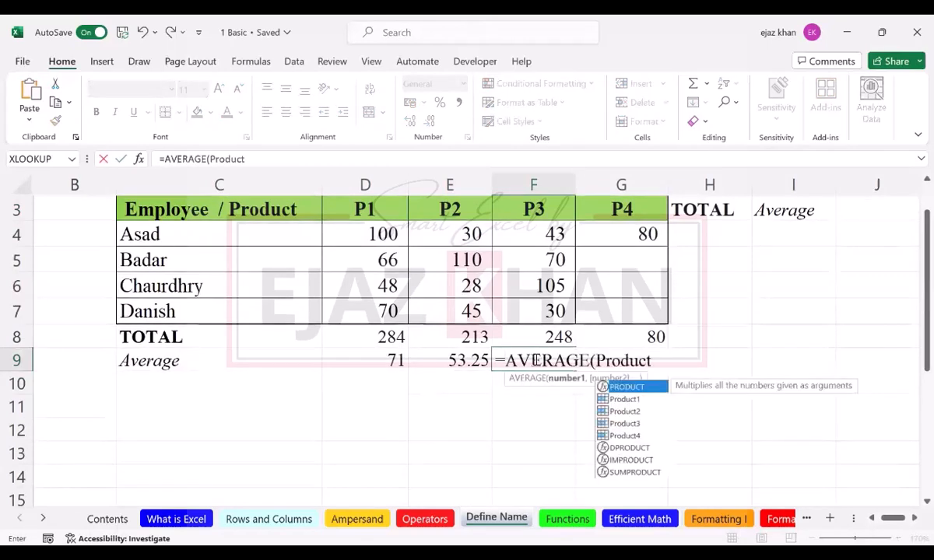
type("3)")
key("Return")
Step: Enter the formula =AVERAGE(Product4) in G9 to average the P4 values
key("Right")
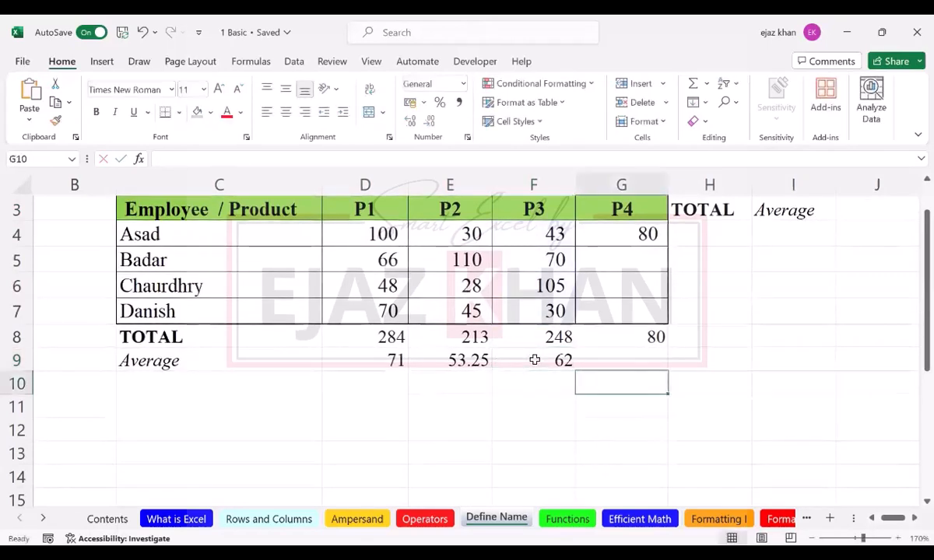
key("Up")
type("=")
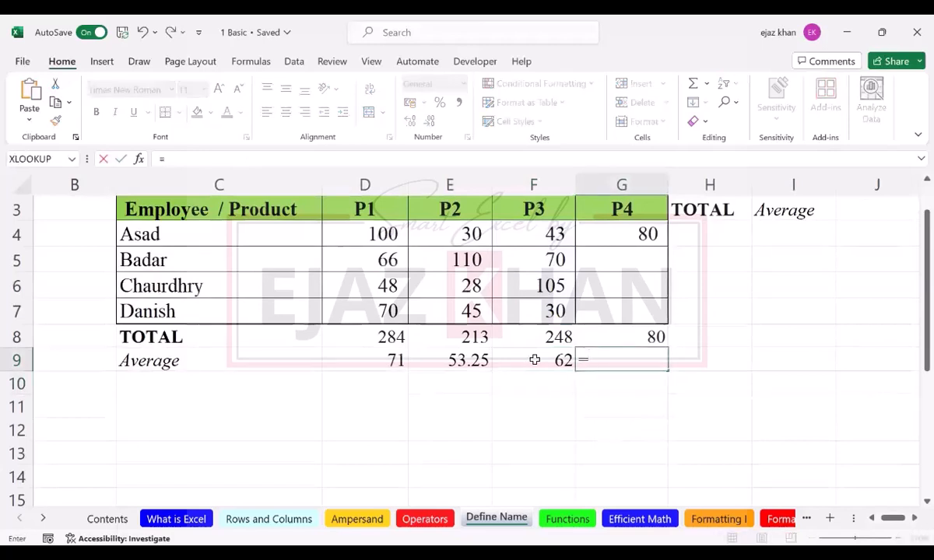
type("average")
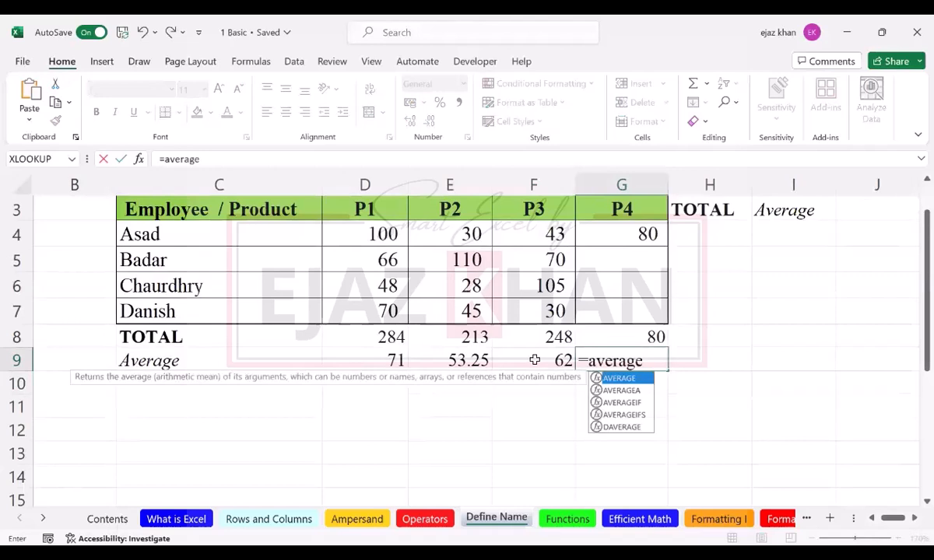
key("Tab")
type("Produ")
key("Tab")
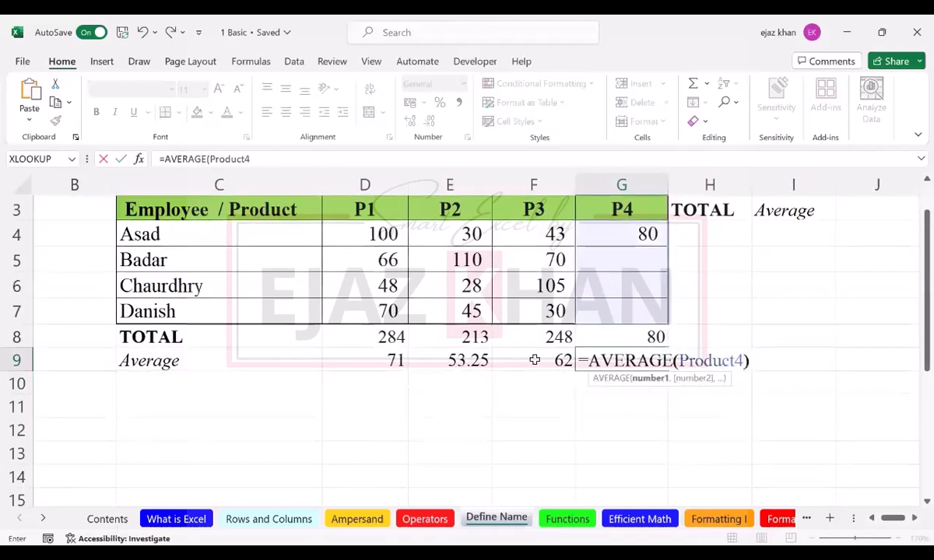
key("Return")
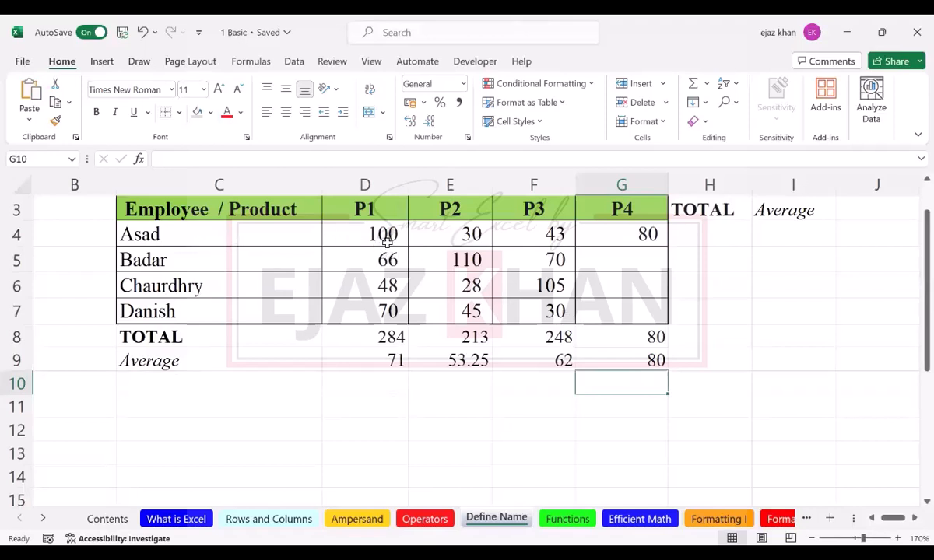
Step: Define D4:G4, the first employee's P1 to P4 values, as a named range using that employee's first name
left_click_drag(377, 236, 613, 235)
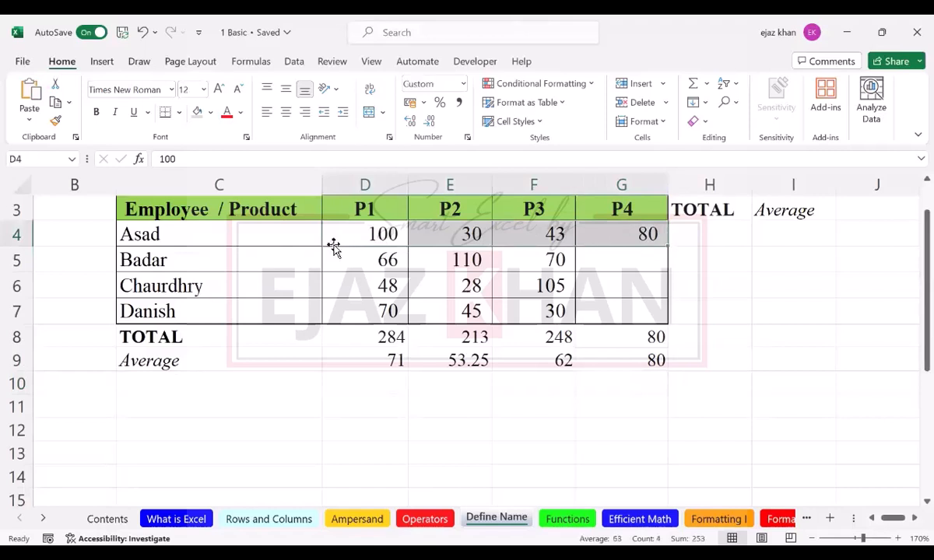
left_click_drag(375, 234, 606, 231)
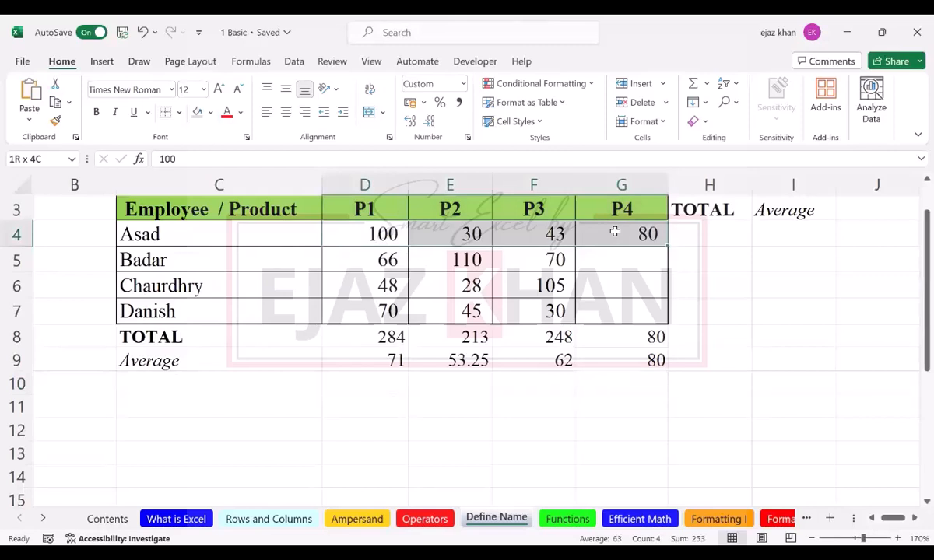
left_click(38, 160)
type("Asad")
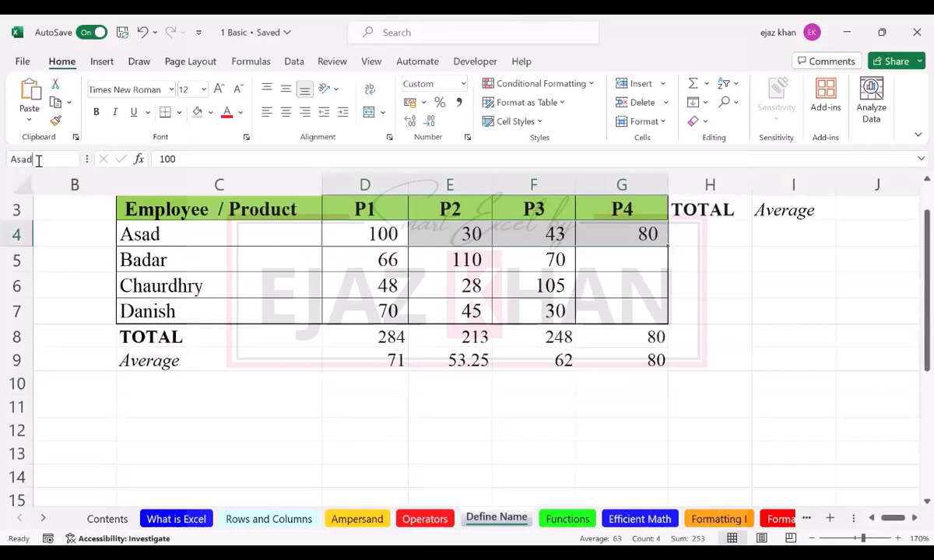
key("Return")
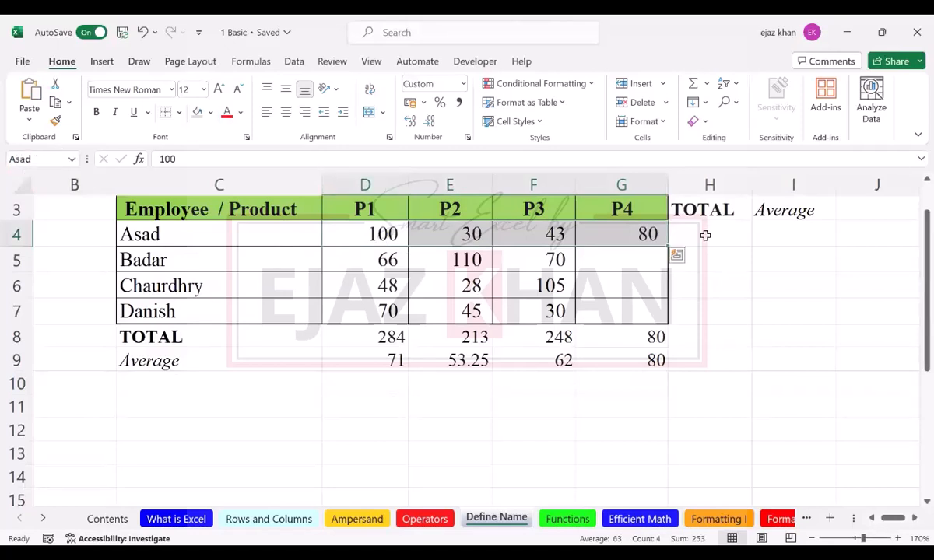
Step: Enter a SUM formula in H4 that totals the first employee's row through the range named after that employee
left_click(705, 235)
type("=")
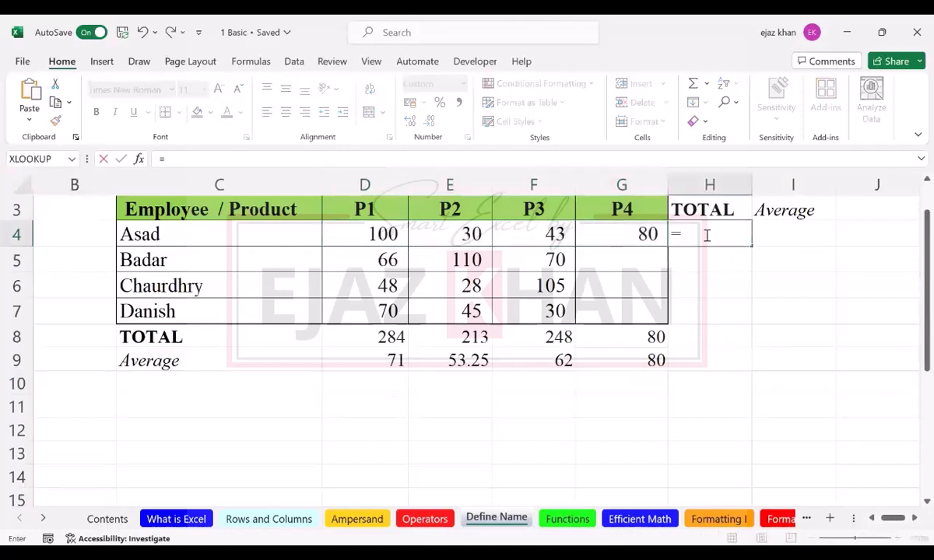
type("SUM(")
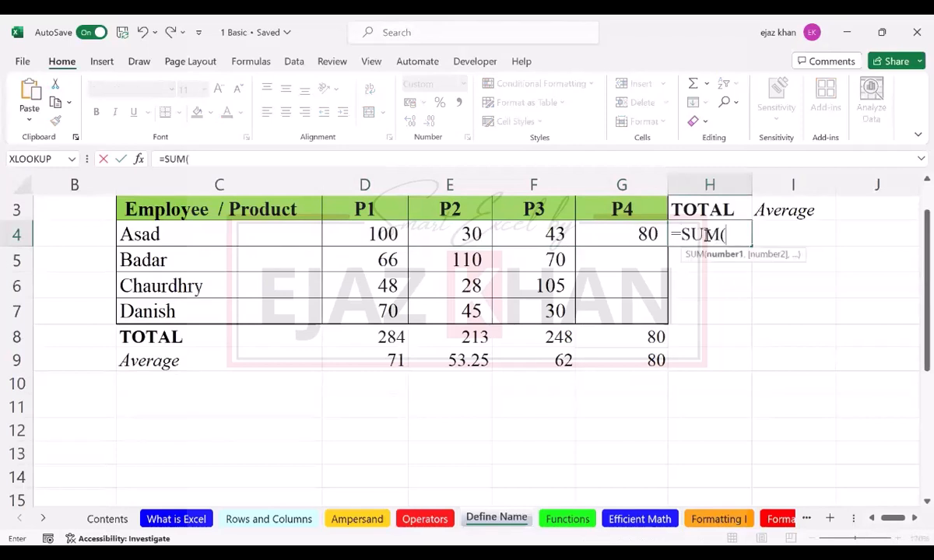
type("Asad")
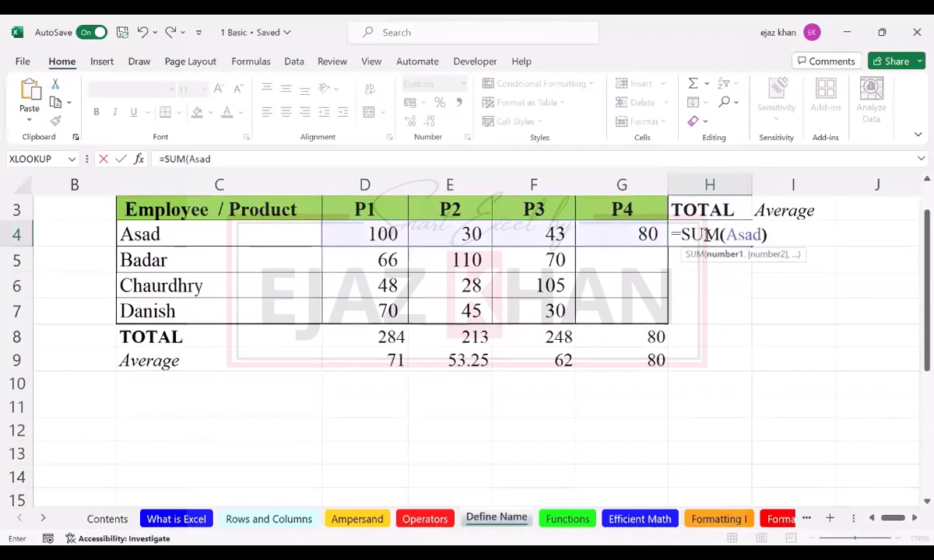
type(")")
key("ctrl+Return")
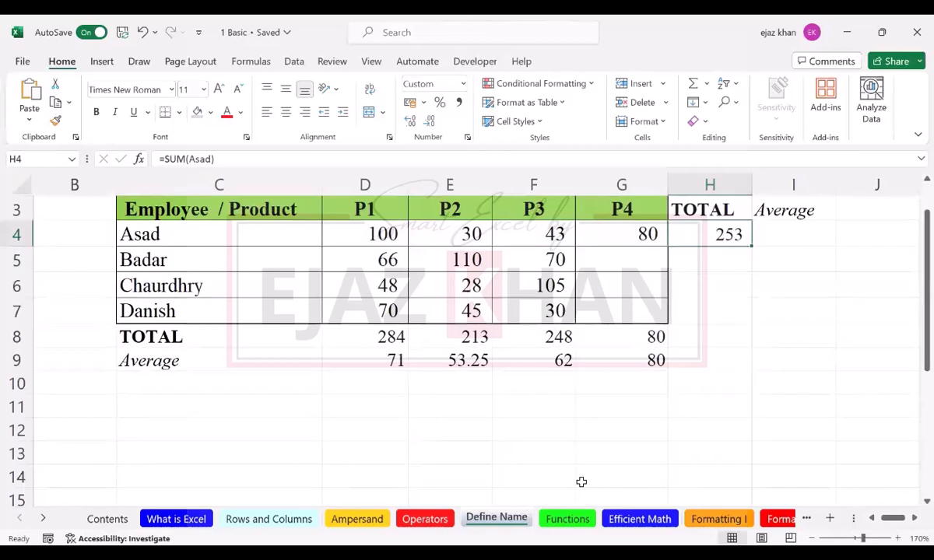
left_click(115, 463)
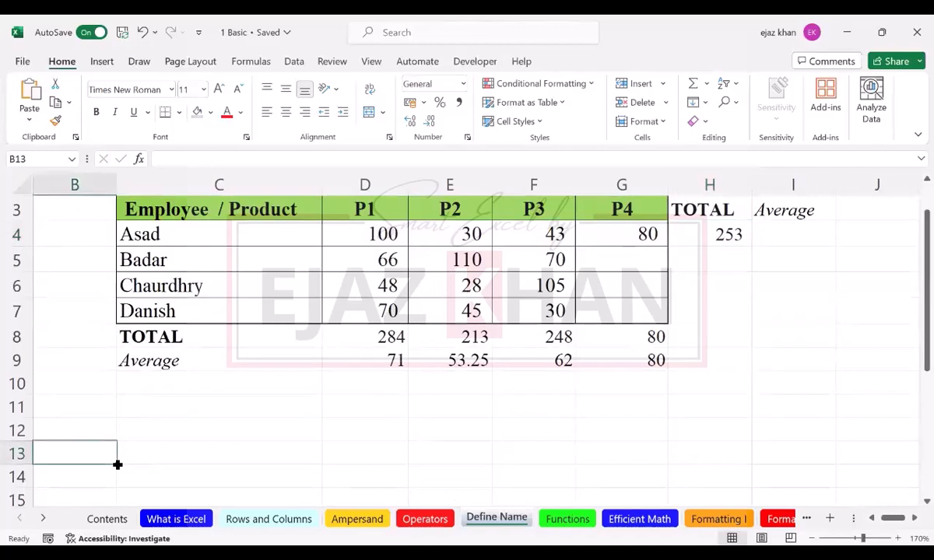
key("Right")
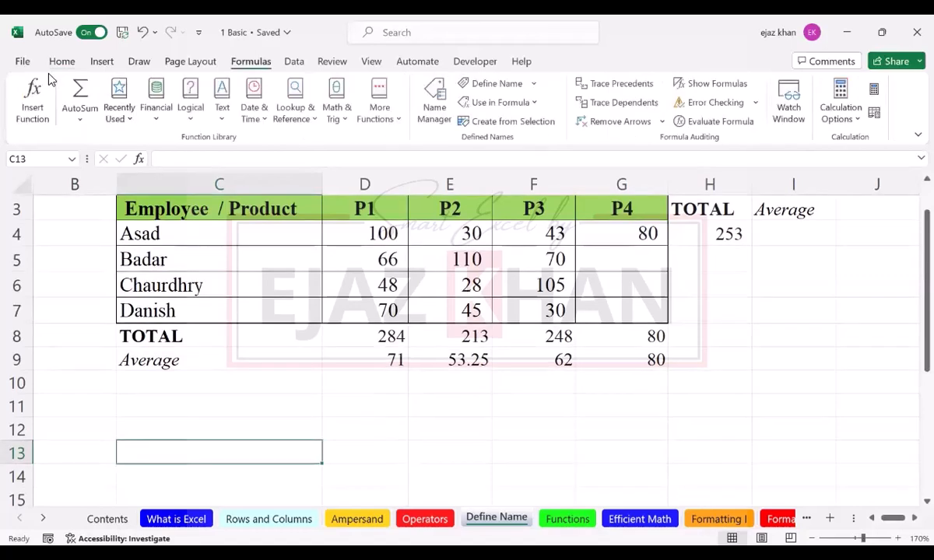
left_click(46, 69)
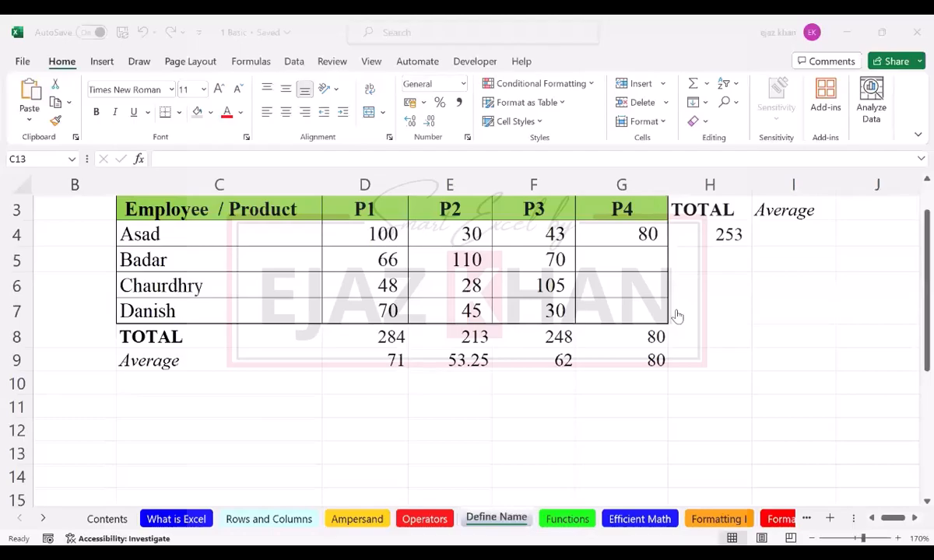
Step: Switch to Microsoft Edge, ask Copilot "how to revert back to default range name in excel", and return to the Excel workbook
key("alt+Tab")
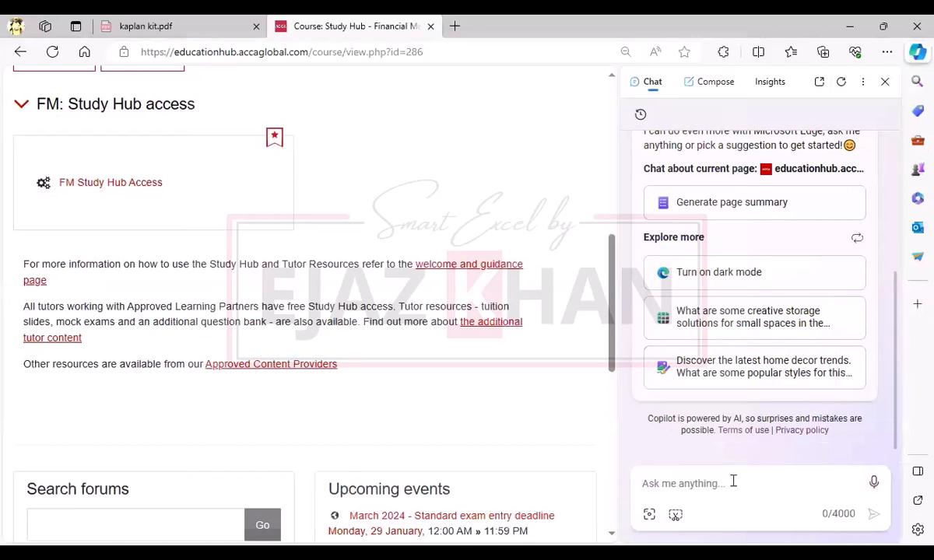
left_click(916, 52)
left_click(917, 52)
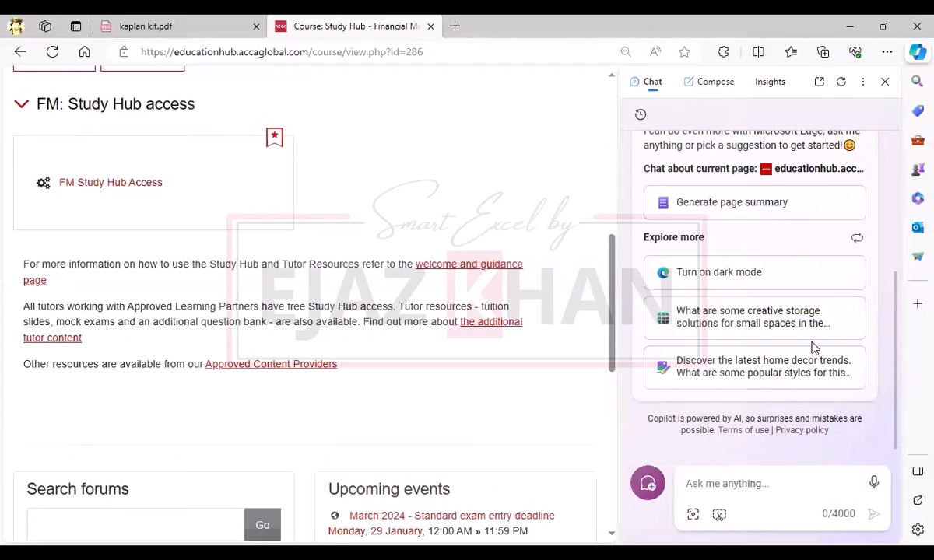
left_click(746, 478)
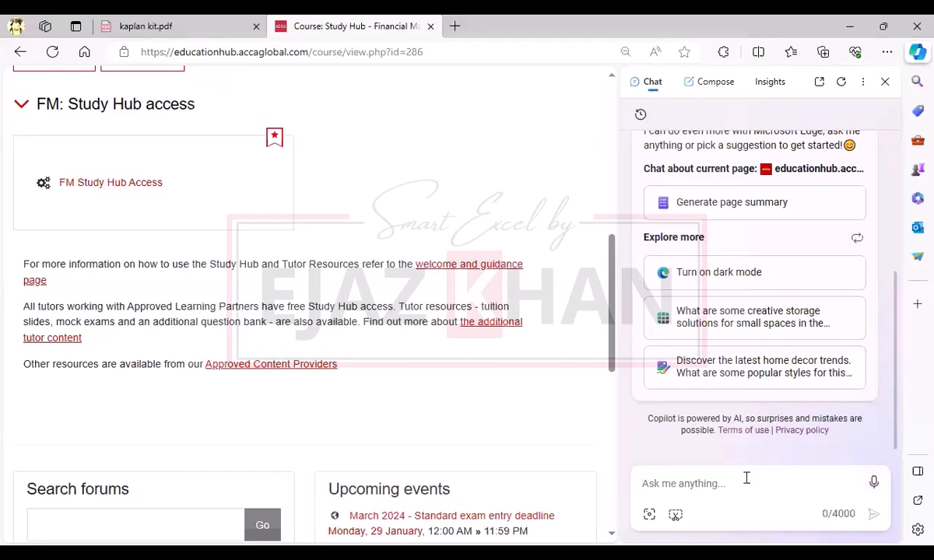
type("how to")
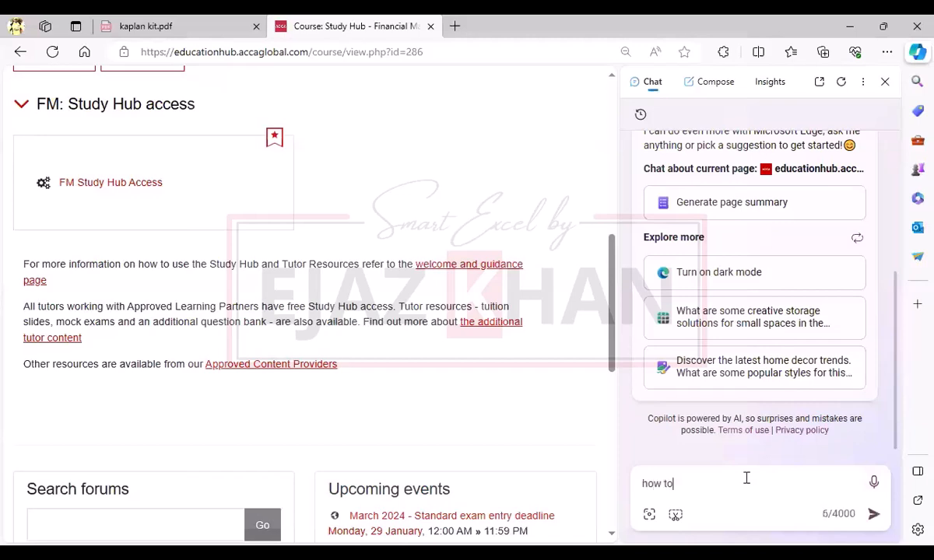
type(" revert back to default ran")
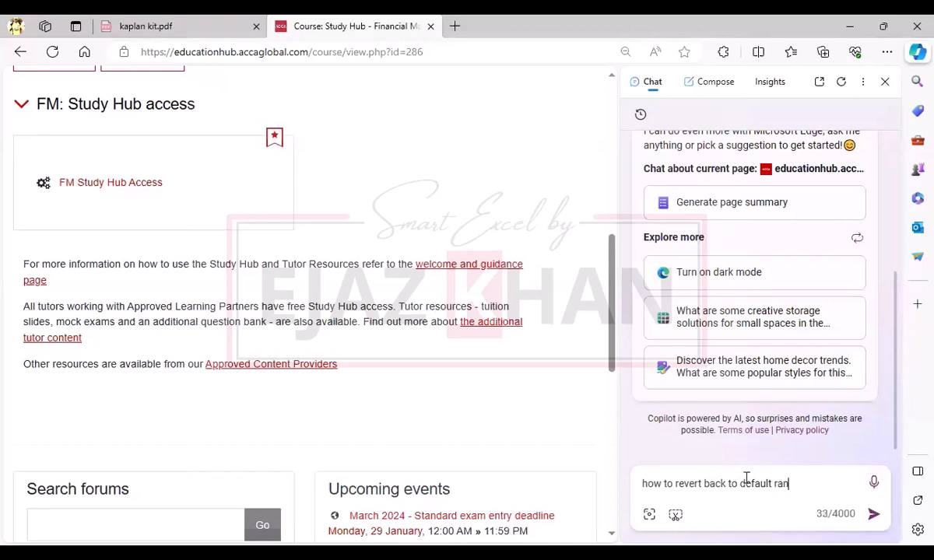
type("ge name ")
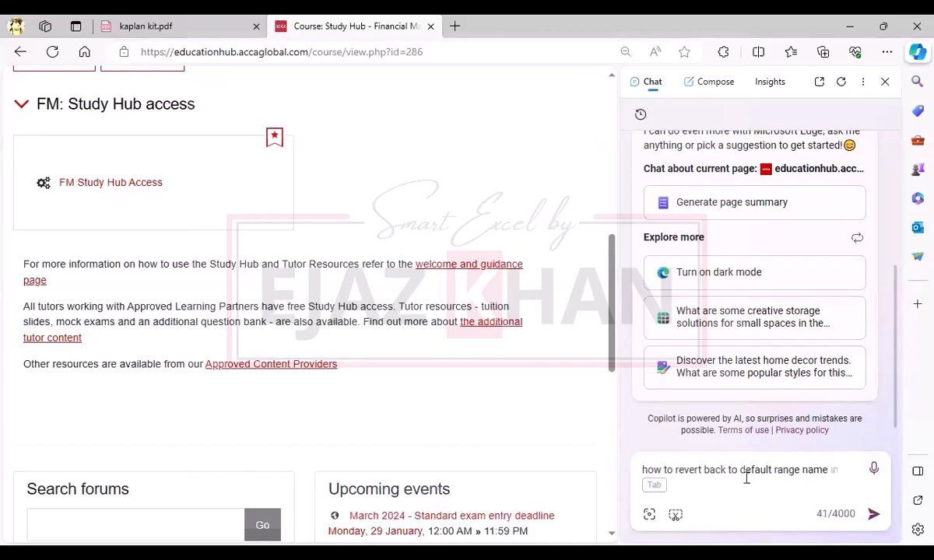
type("in excel")
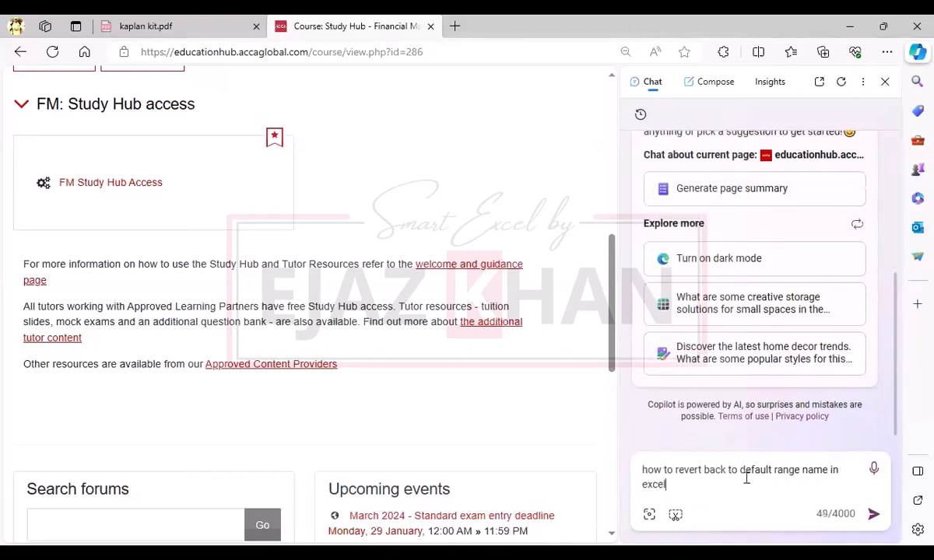
key("Return")
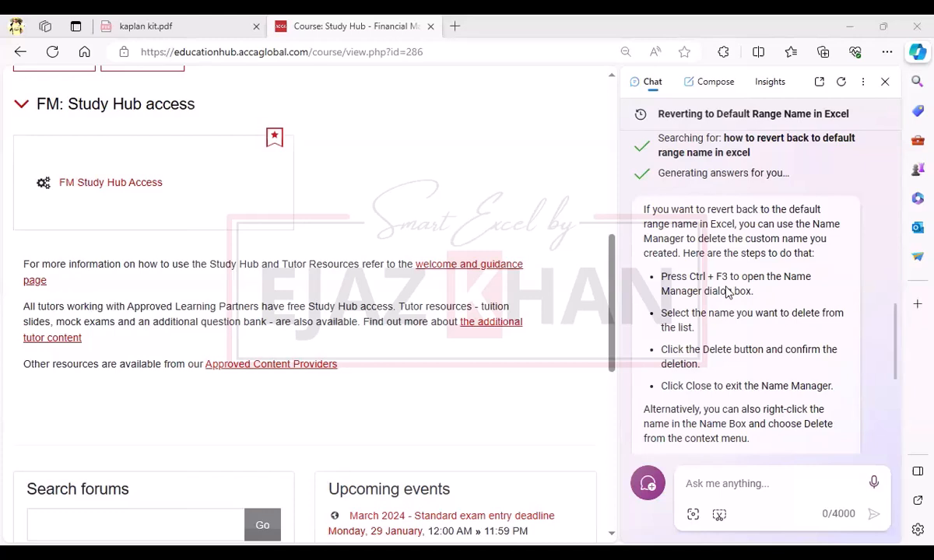
key("alt+Tab")
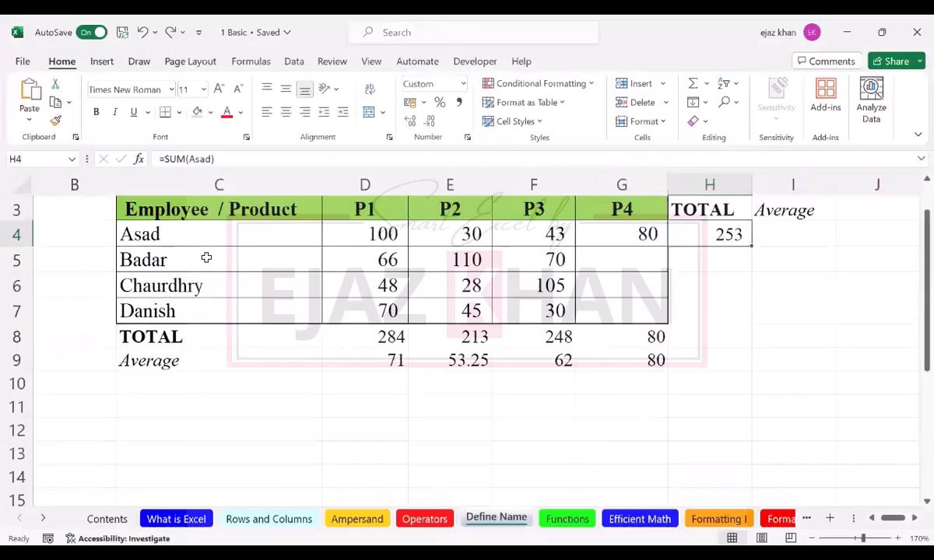